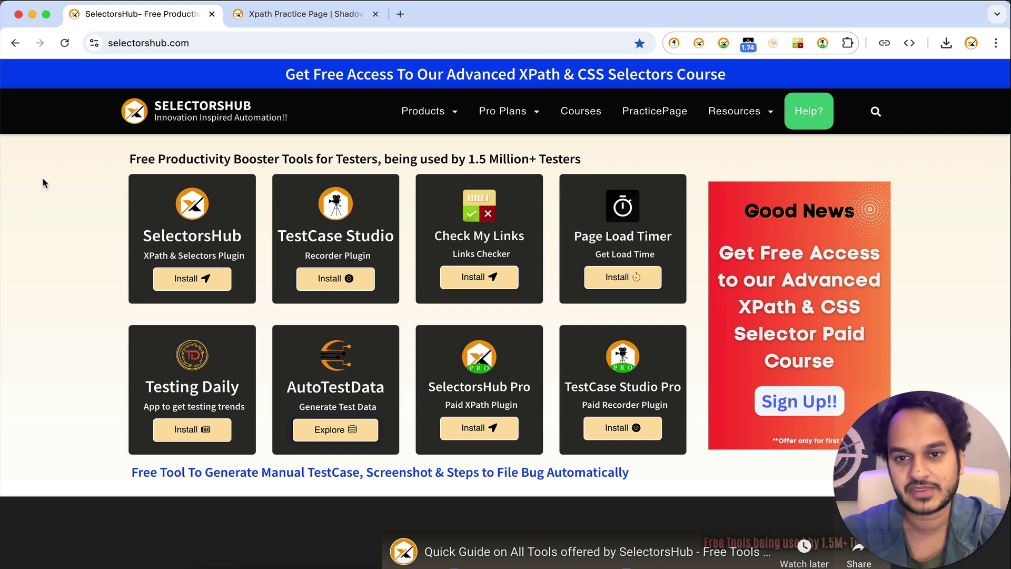
Open the SelectorsHub practice page and bring up its iframe and nested iframe practice scenarios in a new tab.
{"action": "left_click", "coordinate": [655, 112]}
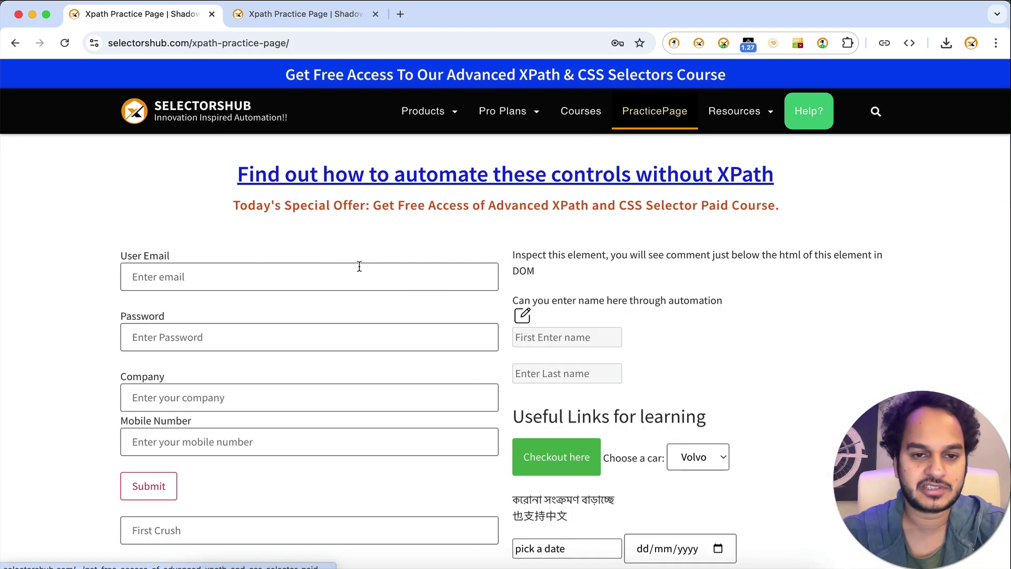
{"action": "scroll", "coordinate": [359, 266], "scroll_direction": "down", "scroll_amount": 5}
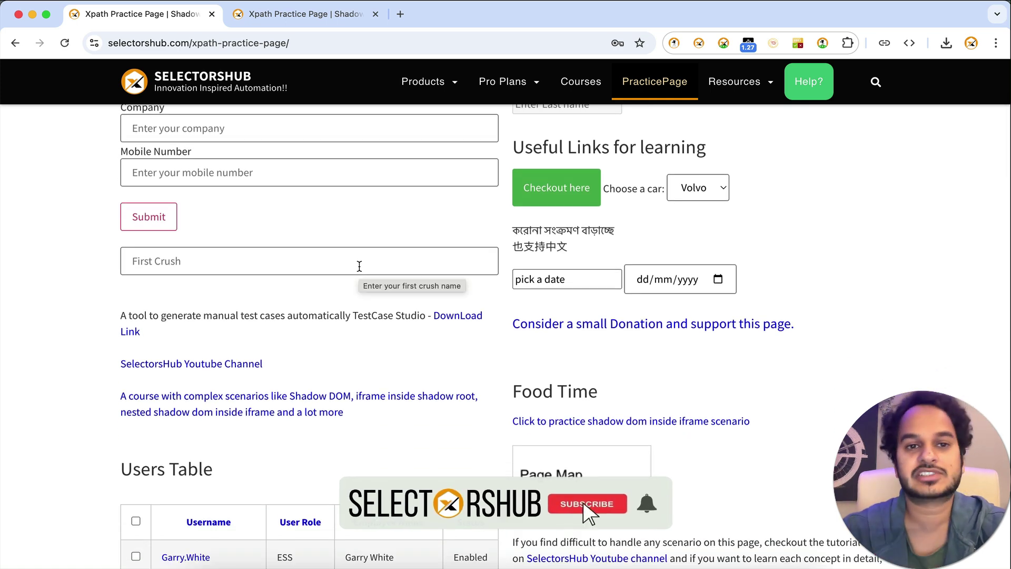
{"action": "scroll", "coordinate": [411, 315], "scroll_direction": "down", "scroll_amount": 1}
{"action": "scroll", "coordinate": [412, 316], "scroll_direction": "down", "scroll_amount": 20}
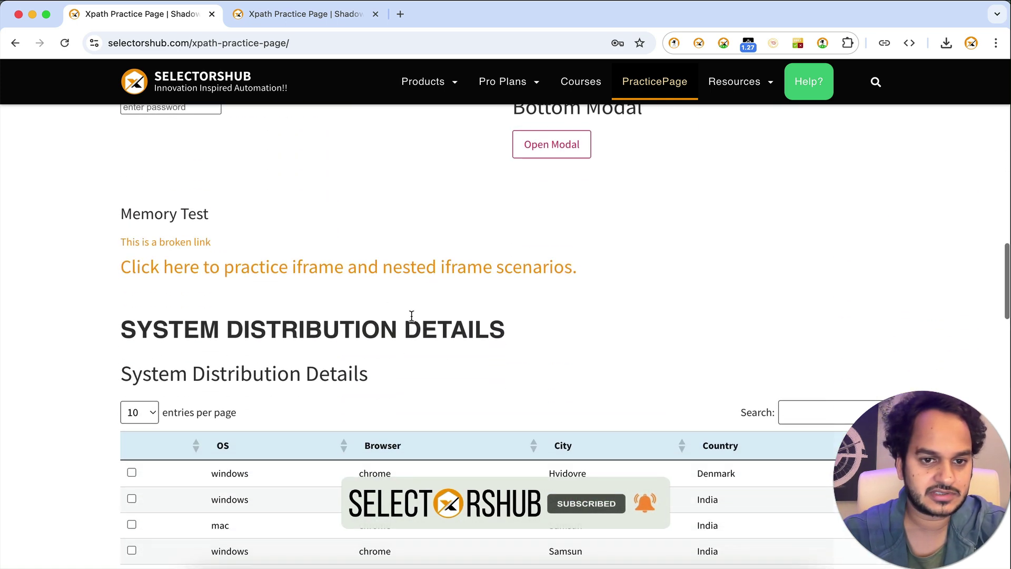
{"action": "left_click", "coordinate": [361, 266], "text": "super"}
{"action": "left_click", "coordinate": [318, 20]}
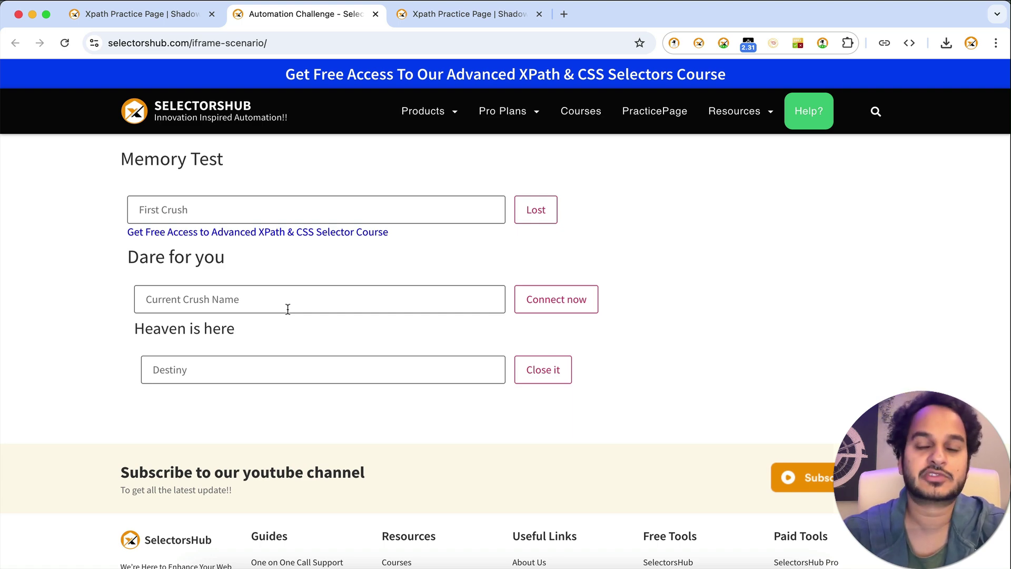
Start a TestCase Studio recording, and enter "hi" as First Crush and "hllklk" as Current Crush Name on the iframe page.
{"action": "left_click", "coordinate": [673, 42]}
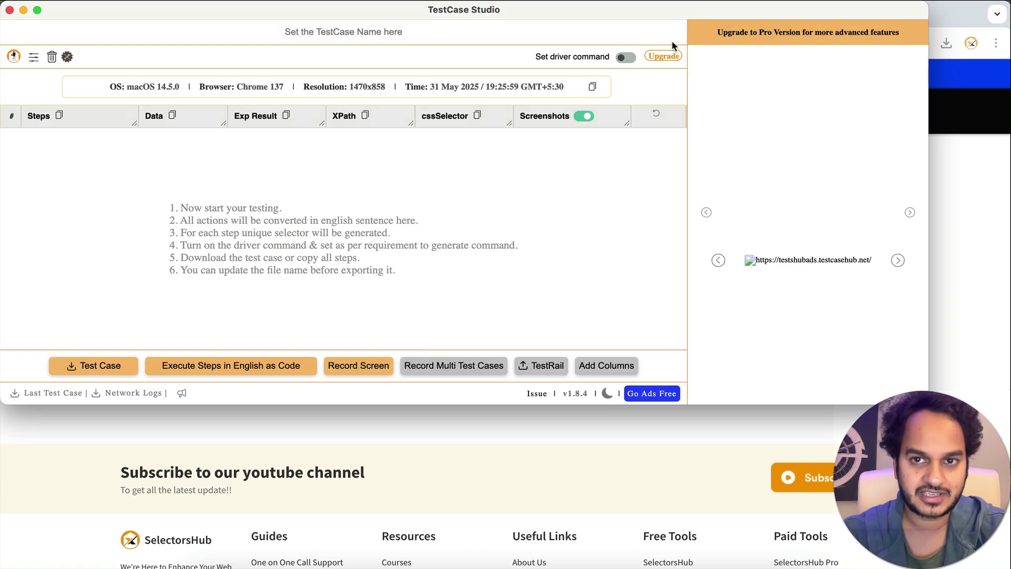
{"action": "left_click", "coordinate": [970, 223]}
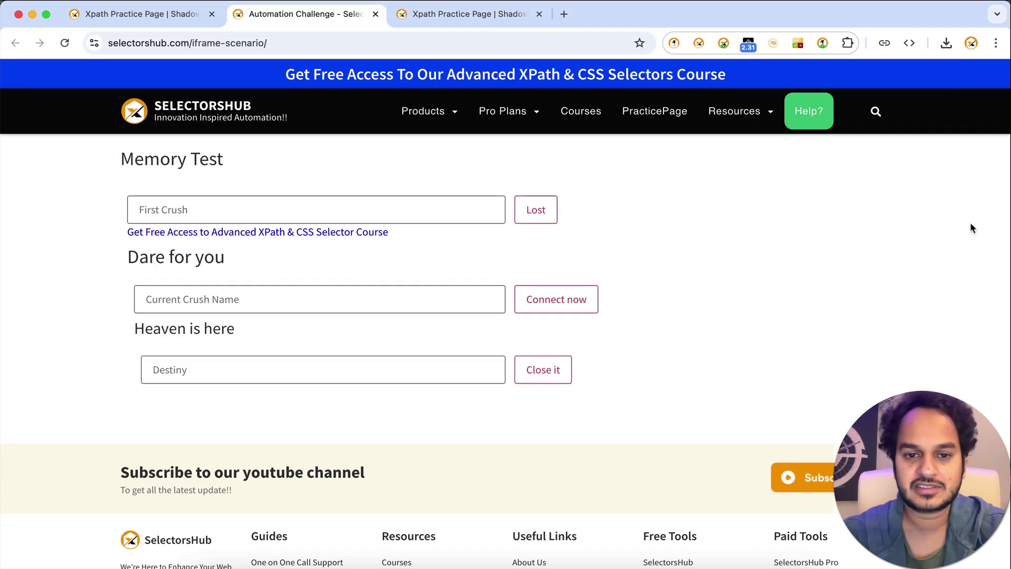
{"action": "left_click", "coordinate": [314, 205]}
{"action": "type", "text": "hi"}
{"action": "key", "text": "Tab"}
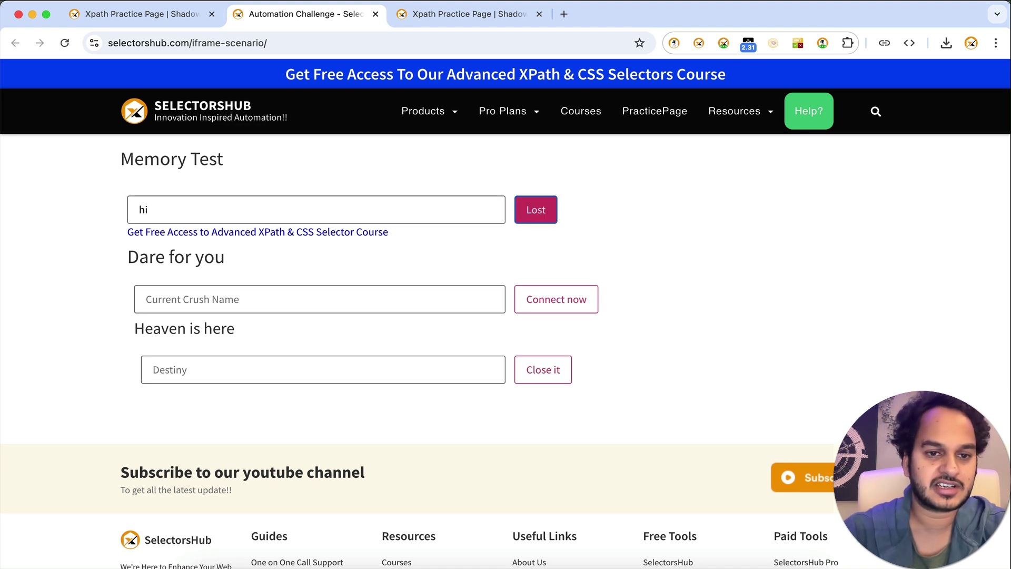
{"action": "left_click", "coordinate": [345, 296]}
{"action": "type", "text": "hllklk"}
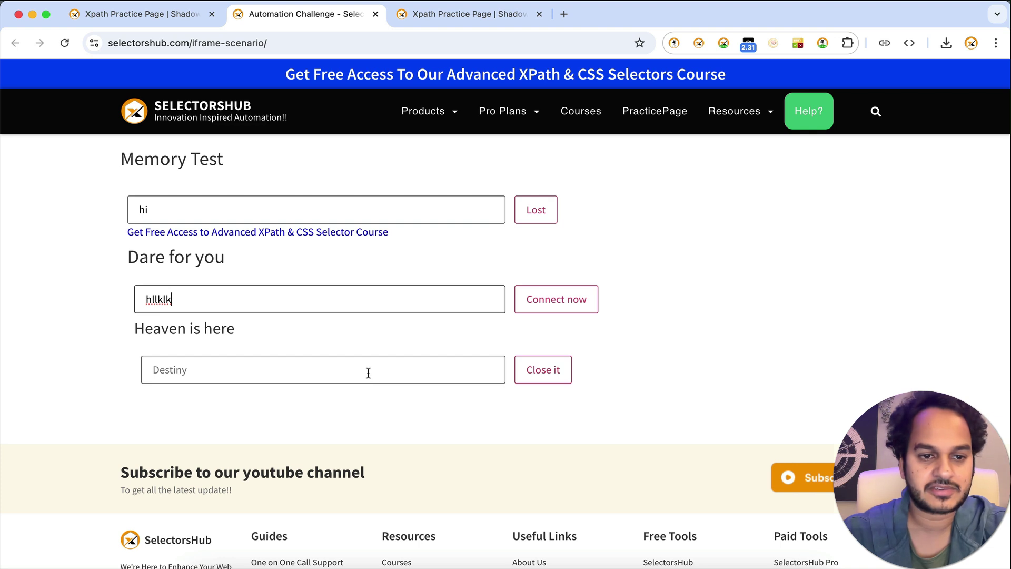
Return to TestCase Studio, choose to keep ads, and examine the recorded steps for the two crush name fields.
{"action": "key", "text": "super+grave"}
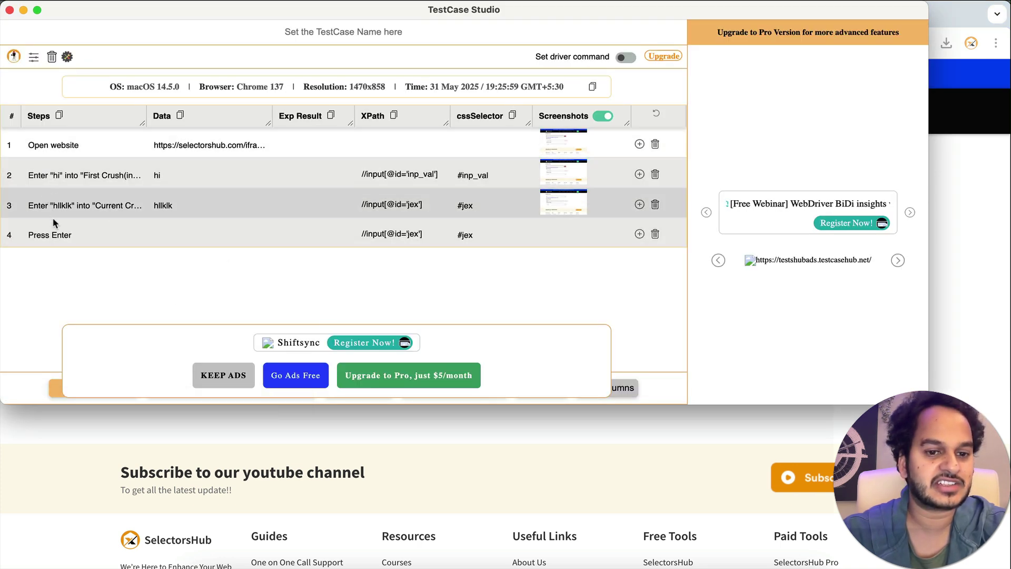
{"action": "left_click", "coordinate": [223, 375]}
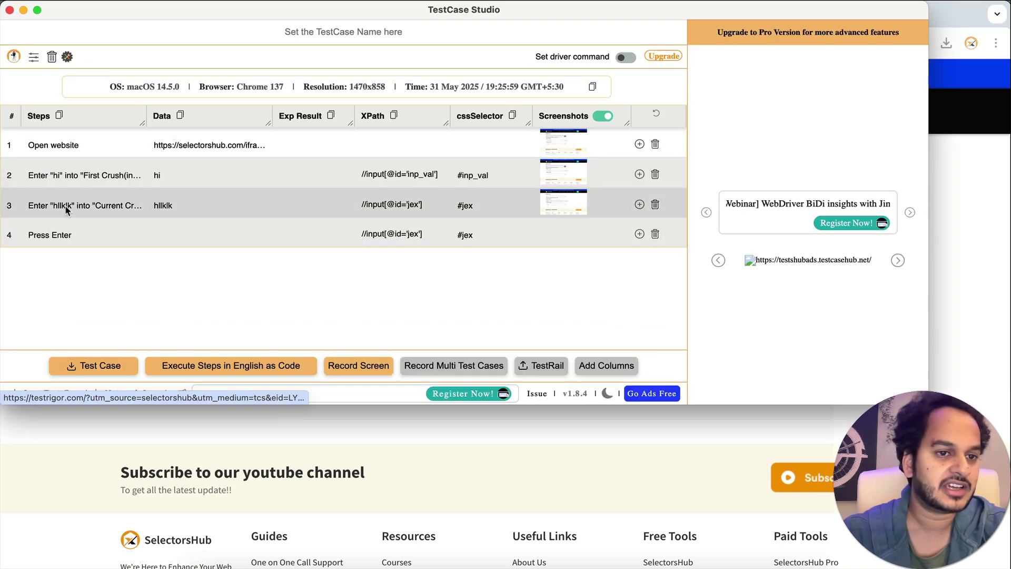
{"action": "left_click", "coordinate": [57, 177]}
{"action": "left_click", "coordinate": [34, 205]}
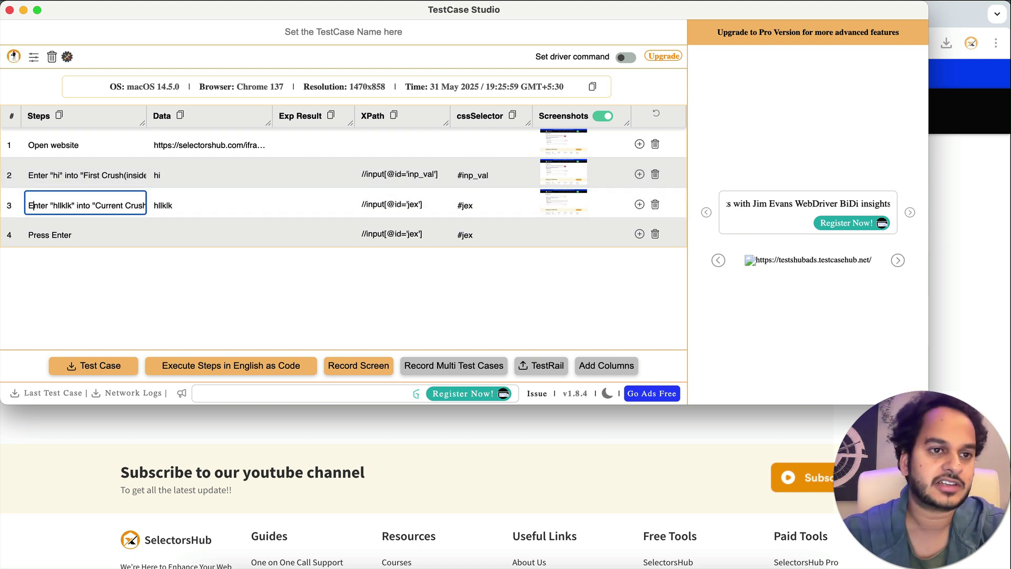
Switch to the last XPath Practice Page tab and go to the Cross Origin iframe Scenario form.
{"action": "key", "text": "super+Tab"}
{"action": "left_click", "coordinate": [464, 16]}
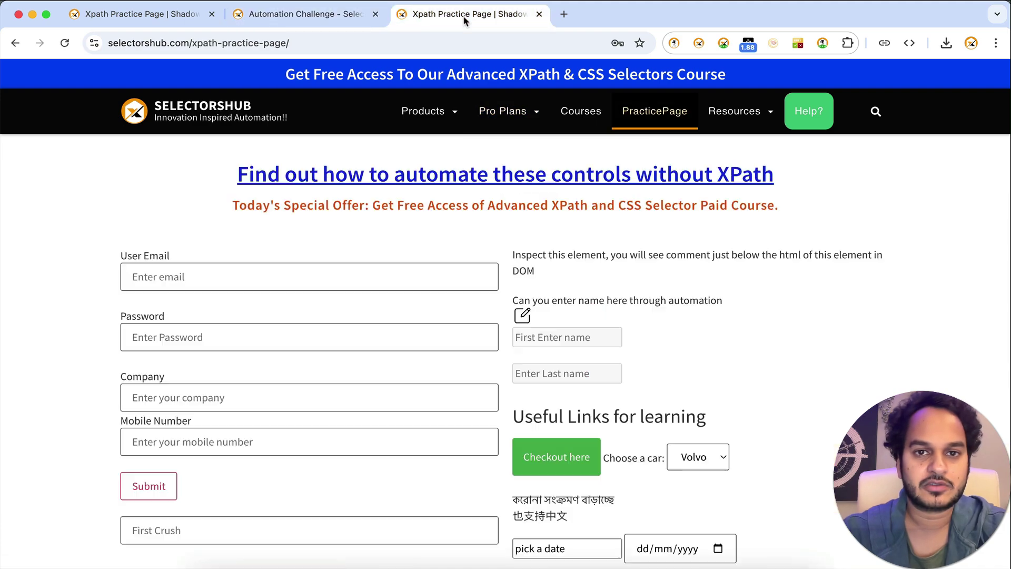
{"action": "scroll", "coordinate": [347, 347], "scroll_direction": "down", "scroll_amount": 20}
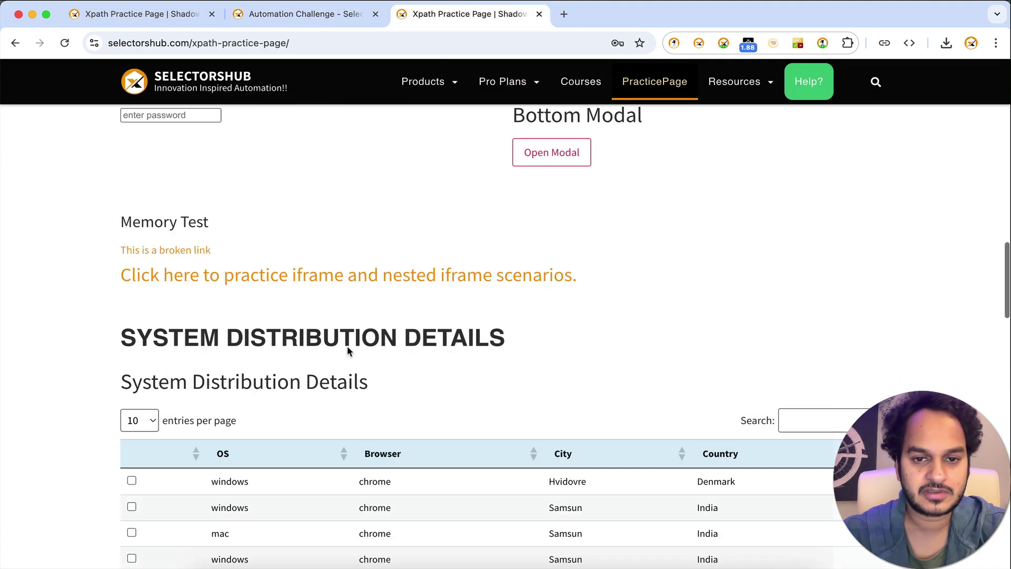
{"action": "scroll", "coordinate": [346, 346], "scroll_direction": "down", "scroll_amount": 12}
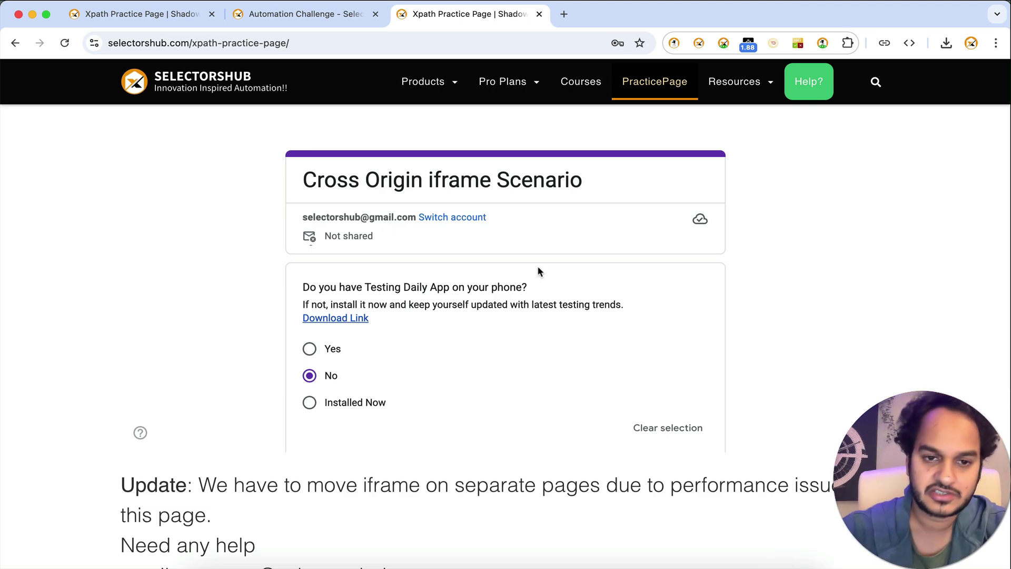
Inspect the cross-origin form's elements in the developer tools up to the enclosing iframe, and close the tools.
{"action": "key", "text": "super+alt+i"}
{"action": "left_click", "coordinate": [10, 391]}
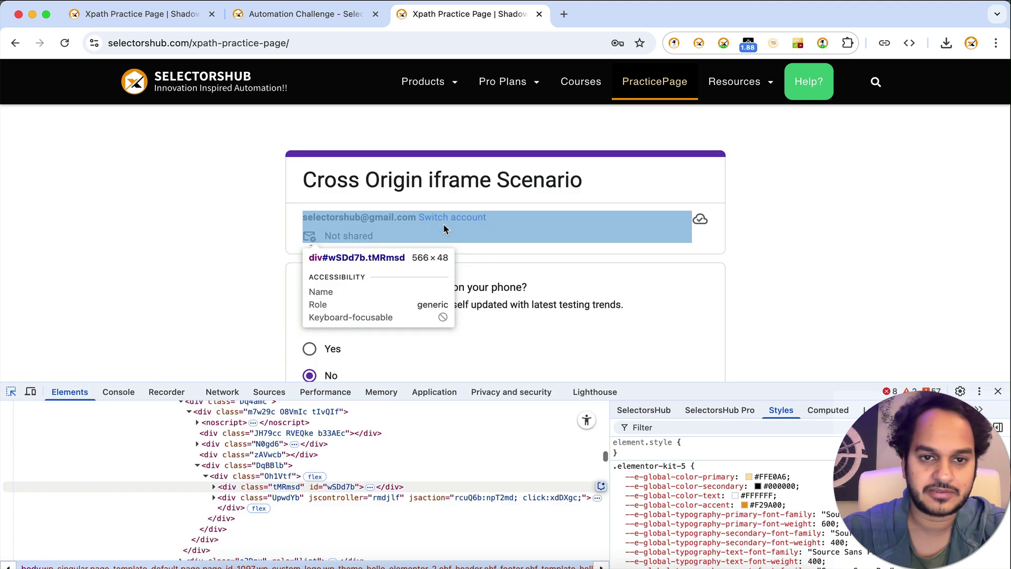
{"action": "left_click", "coordinate": [443, 223]}
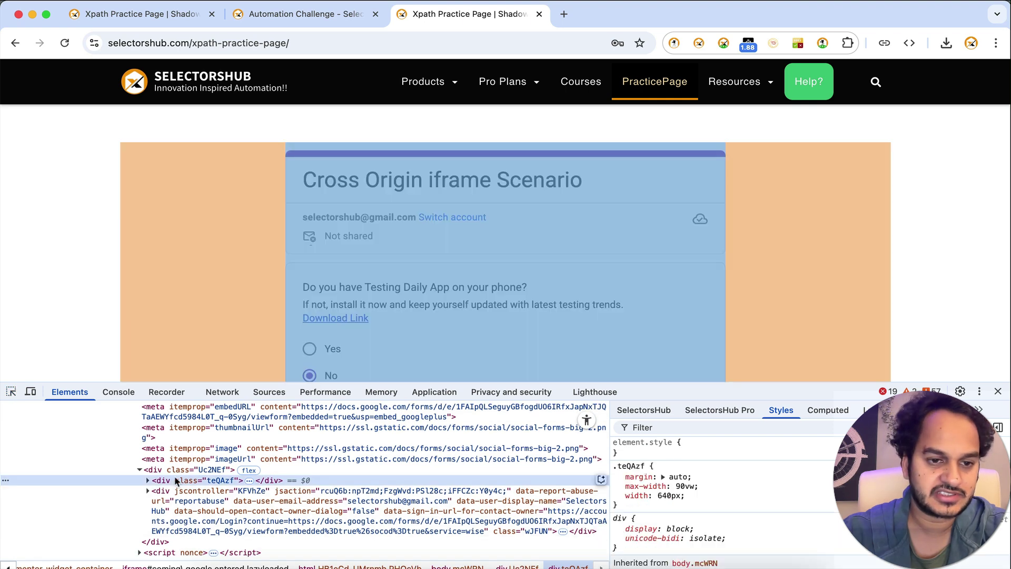
{"action": "scroll", "coordinate": [174, 475], "scroll_direction": "up", "scroll_amount": 5}
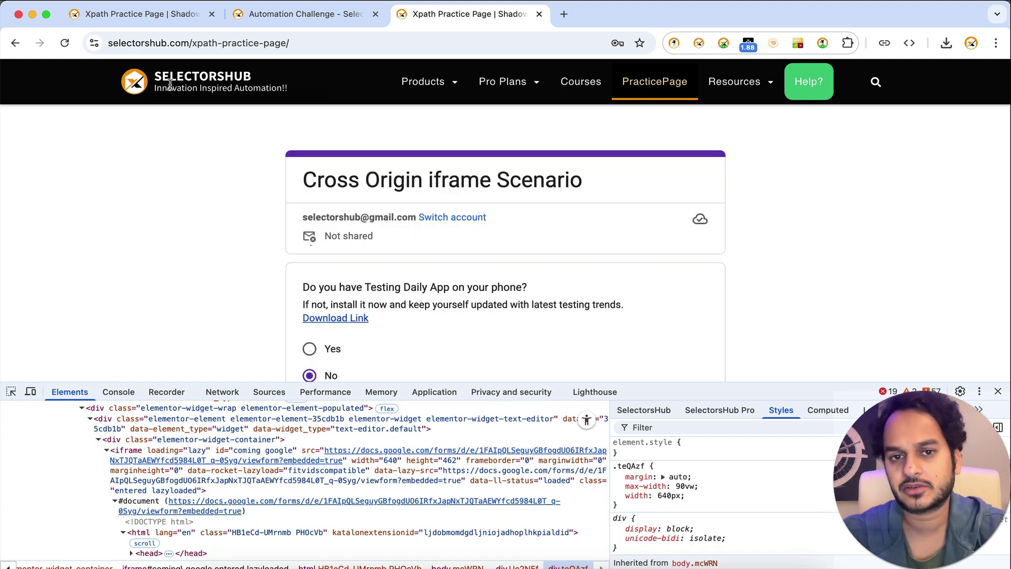
{"action": "left_click", "coordinate": [997, 391]}
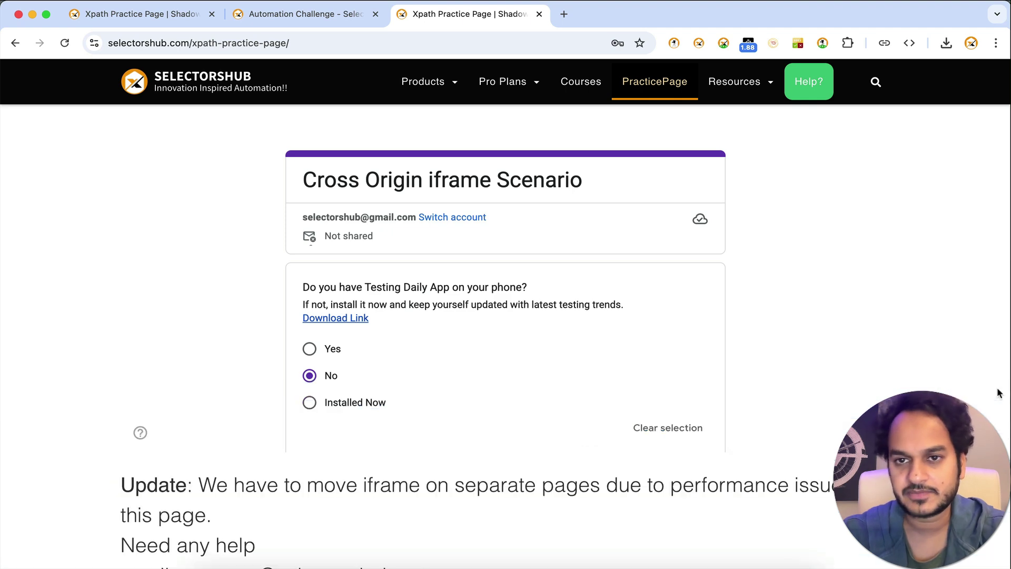
Try recording the choice of Yes and then Installed Now in the cross-origin form with TestCase Studio, and close the recorder after checking it.
{"action": "left_click", "coordinate": [673, 43]}
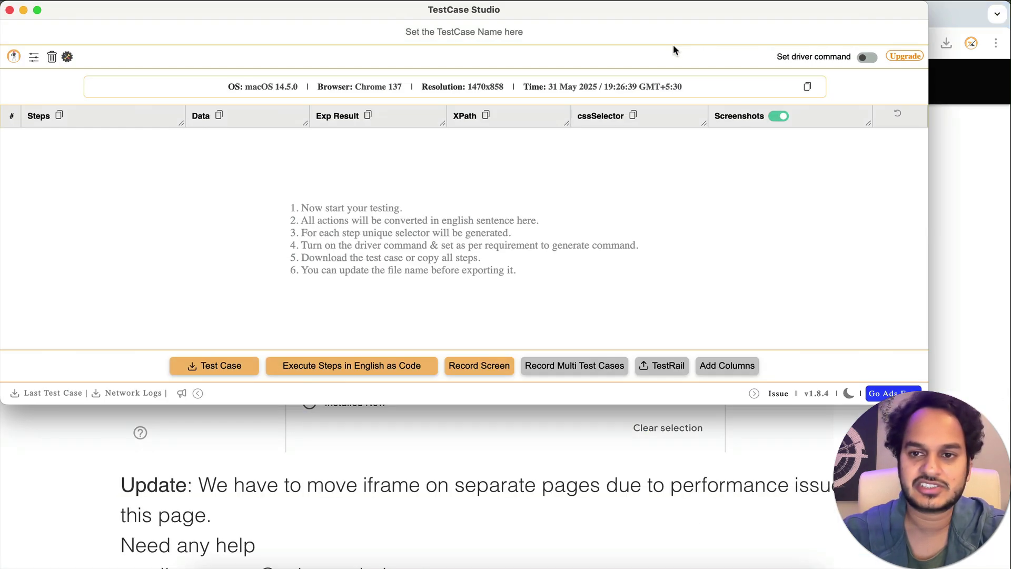
{"action": "left_click", "coordinate": [976, 243]}
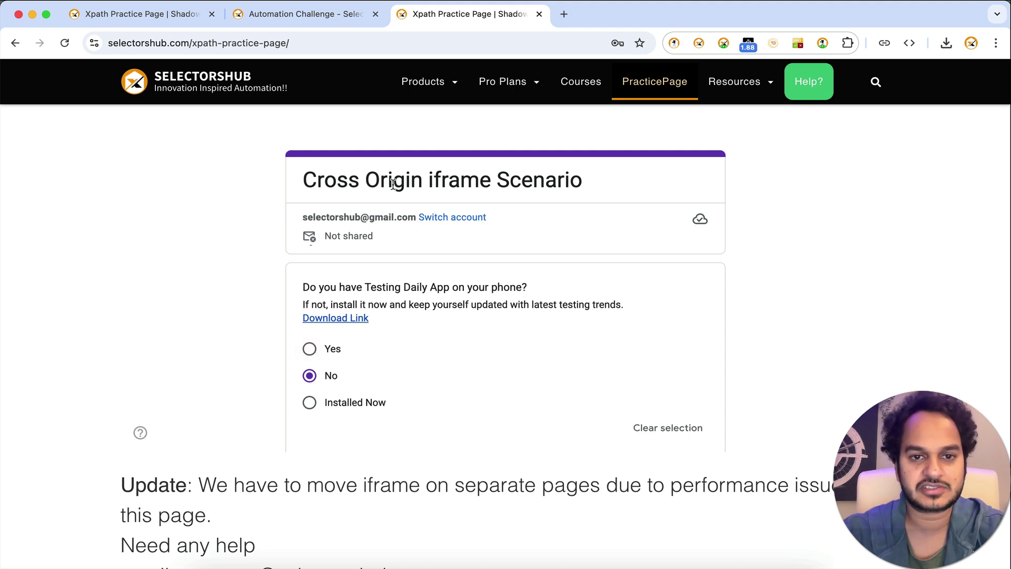
{"action": "double_click", "coordinate": [448, 184]}
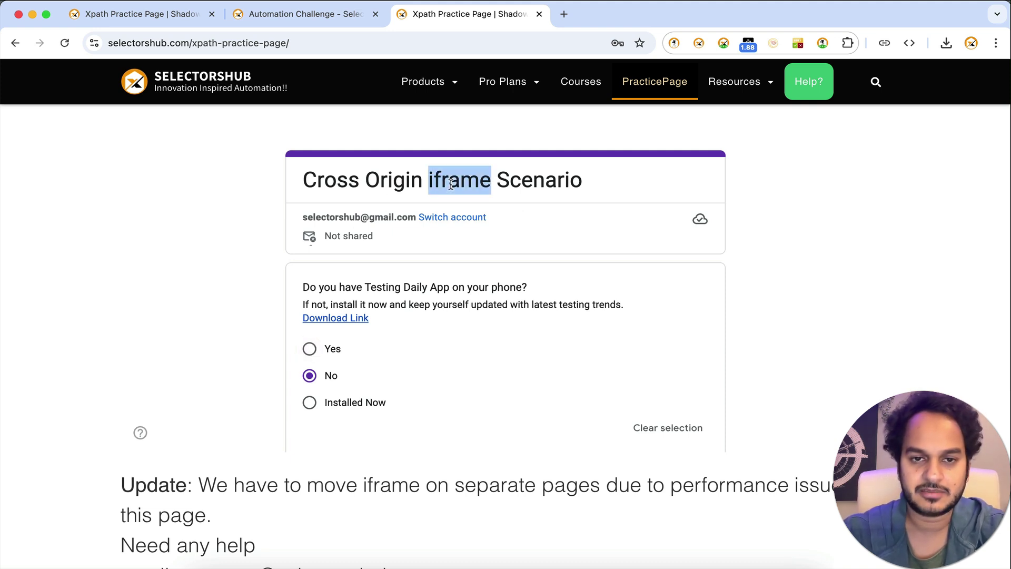
{"action": "left_click", "coordinate": [309, 349]}
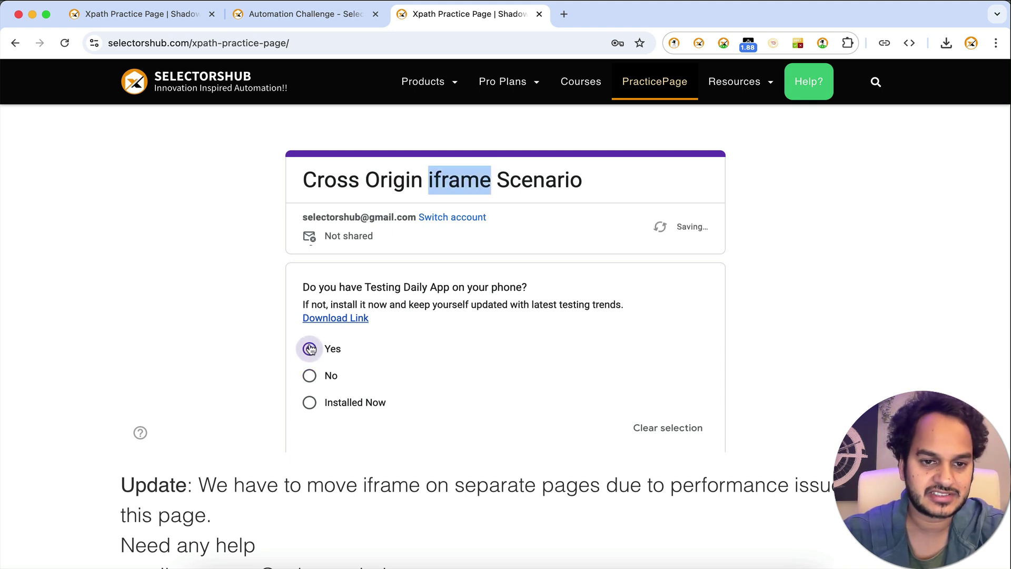
{"action": "left_click", "coordinate": [310, 403]}
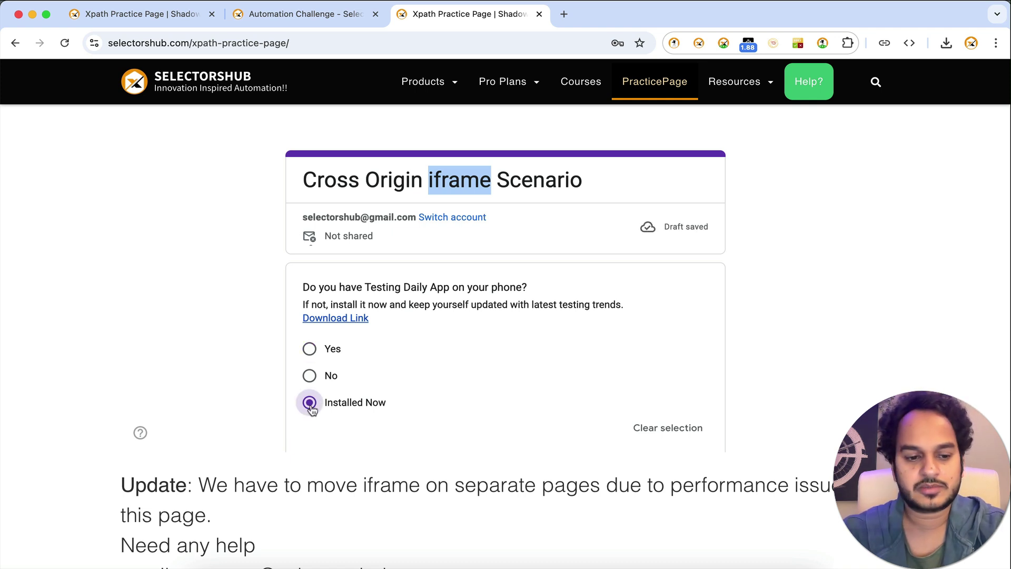
{"action": "key", "text": "super+grave"}
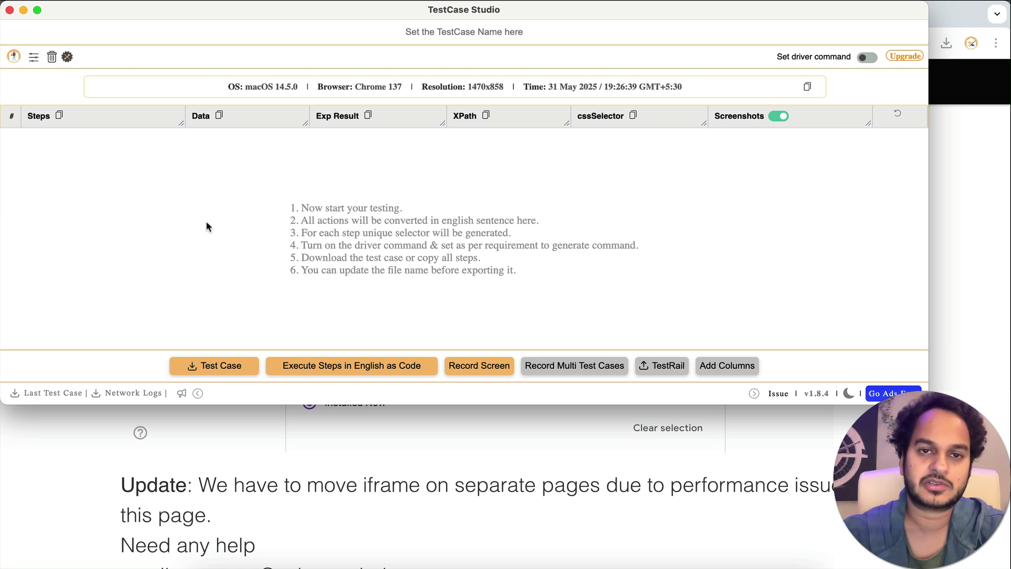
{"action": "left_click", "coordinate": [10, 11]}
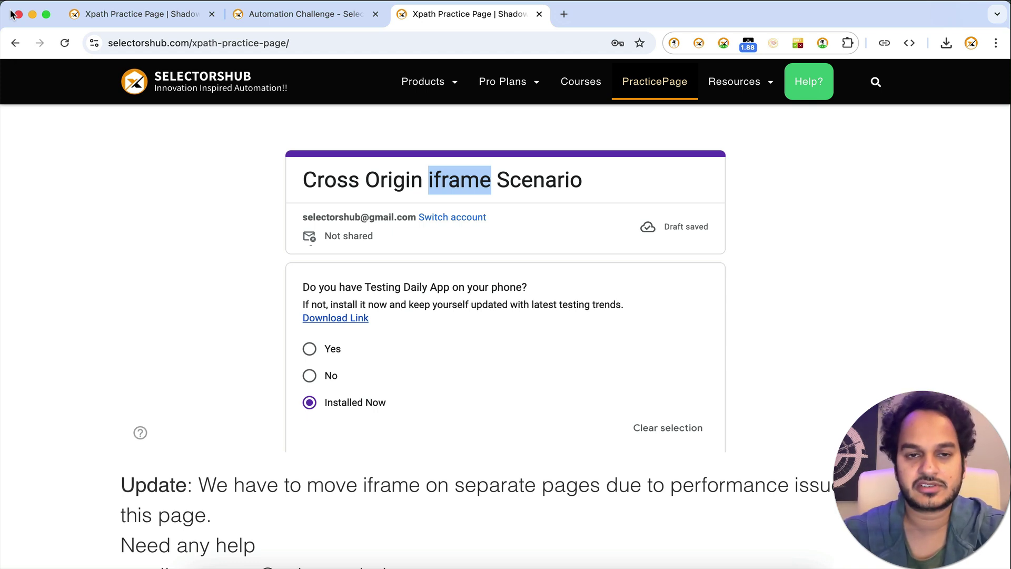
Enter the address chrome://extensions in a new browser tab.
{"action": "left_click", "coordinate": [564, 16]}
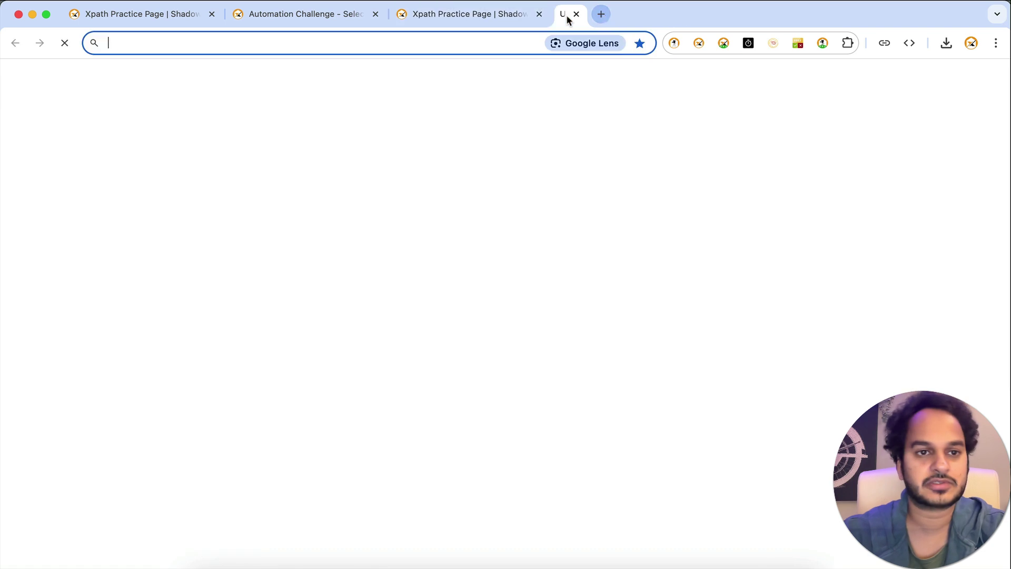
{"action": "type", "text": "chrome://extensions"}
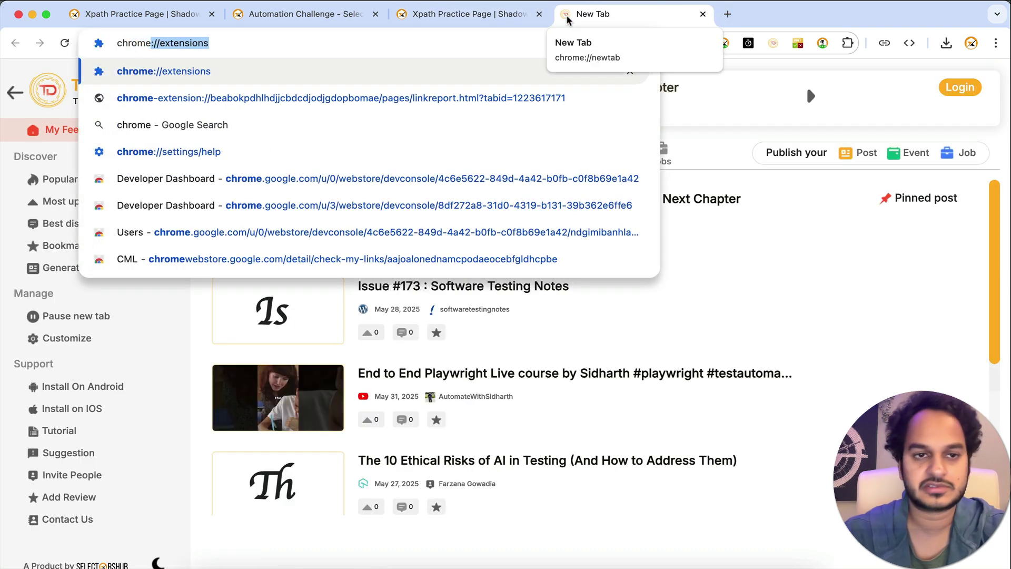
Reopen TestCase Studio from the practice page to check its version, and close it.
{"action": "left_click", "coordinate": [493, 14]}
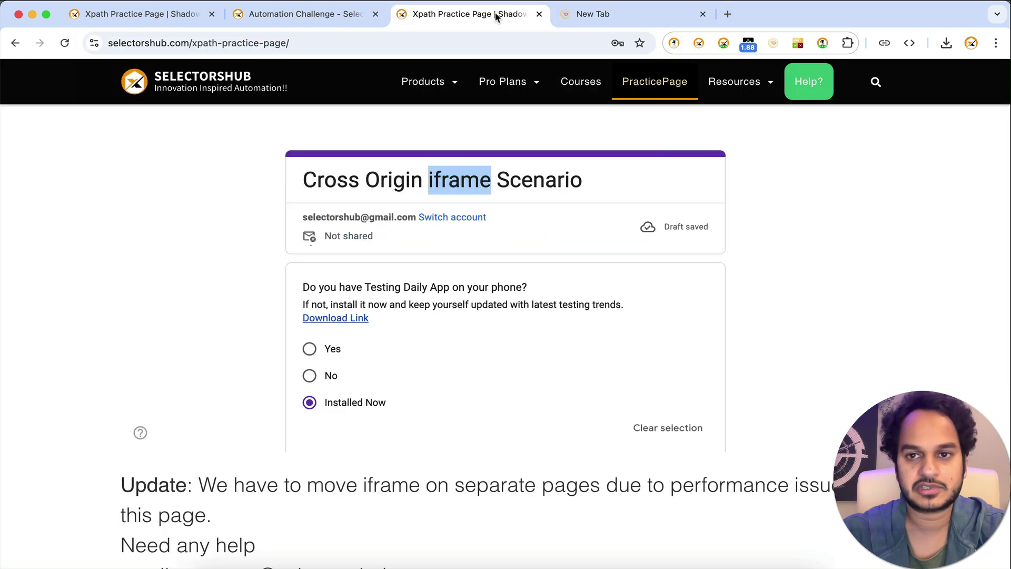
{"action": "left_click", "coordinate": [672, 42]}
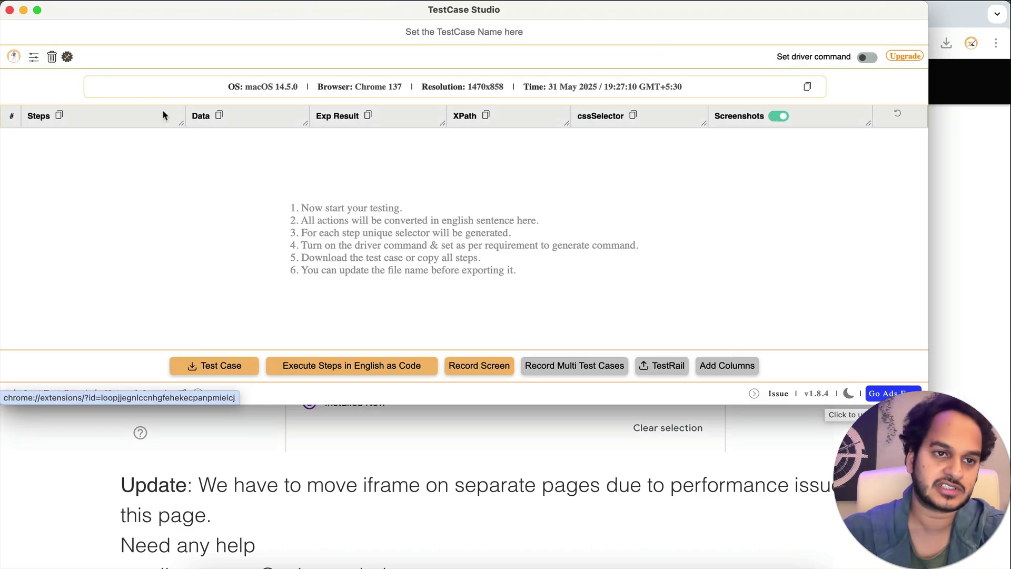
{"action": "left_click", "coordinate": [9, 10]}
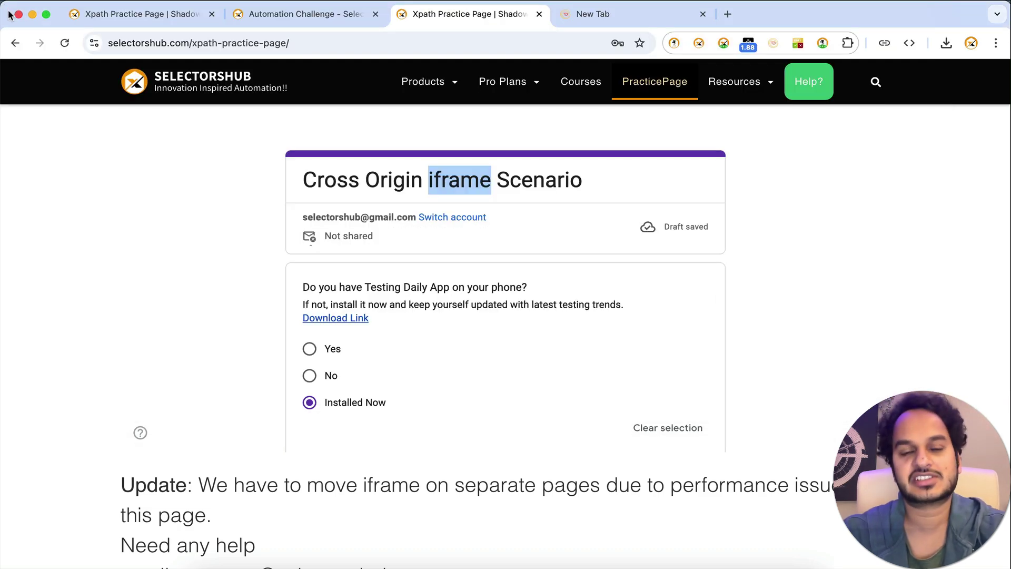
On the Chrome extensions page, disable TestCase Studio - Selenium IDE version 1.8.4 and enable version 1.8.5.
{"action": "left_click", "coordinate": [585, 17]}
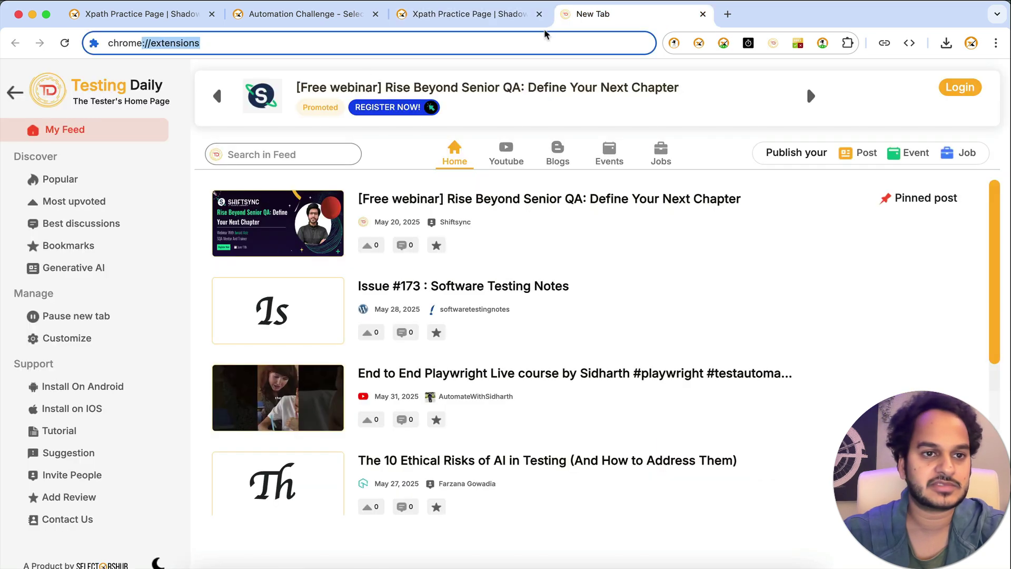
{"action": "key", "text": "Return"}
{"action": "scroll", "coordinate": [409, 389], "scroll_direction": "down", "scroll_amount": 10}
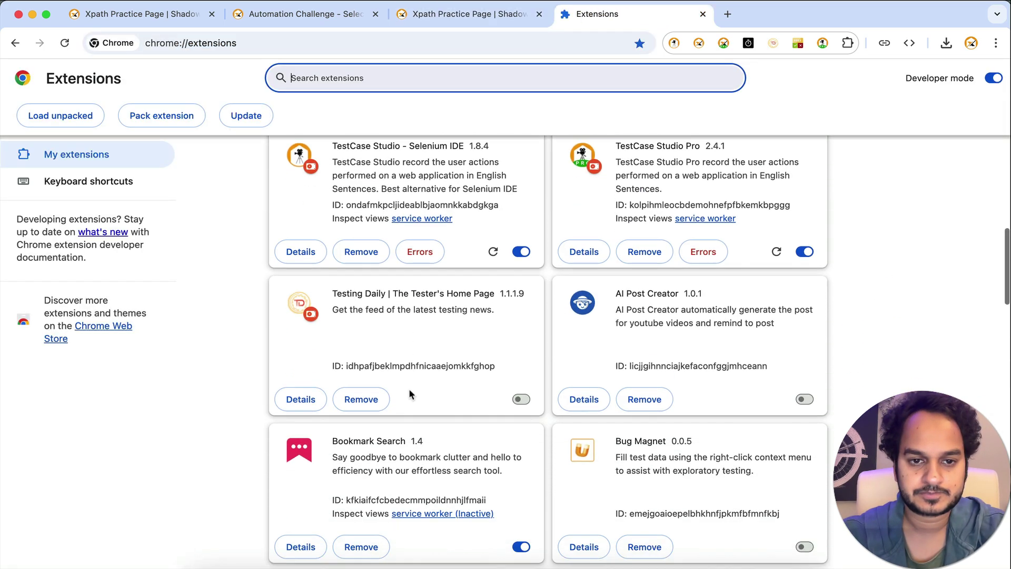
{"action": "scroll", "coordinate": [409, 388], "scroll_direction": "up", "scroll_amount": 6}
{"action": "scroll", "coordinate": [469, 390], "scroll_direction": "down", "scroll_amount": 5}
{"action": "left_click", "coordinate": [519, 376]}
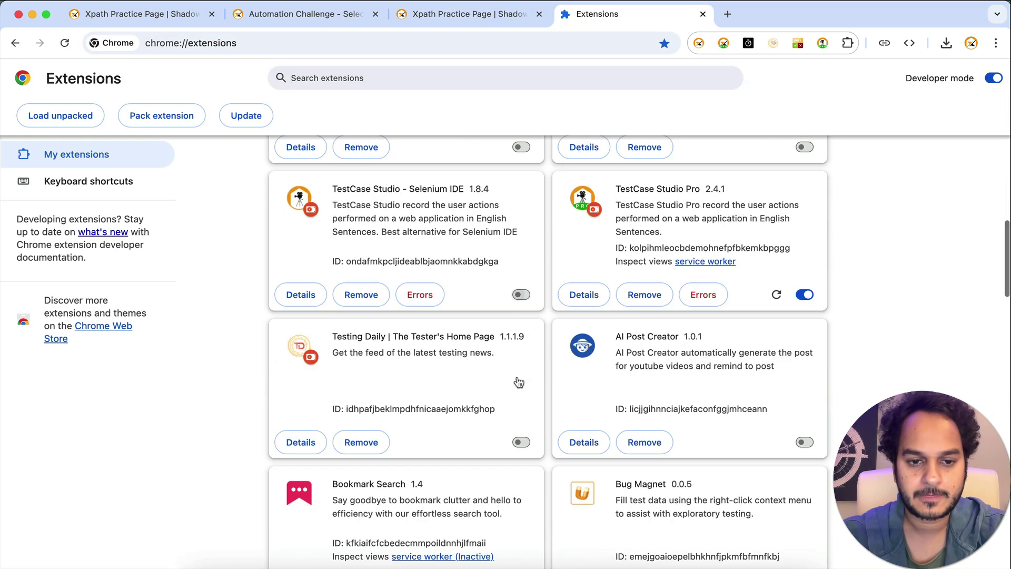
{"action": "left_click", "coordinate": [522, 370]}
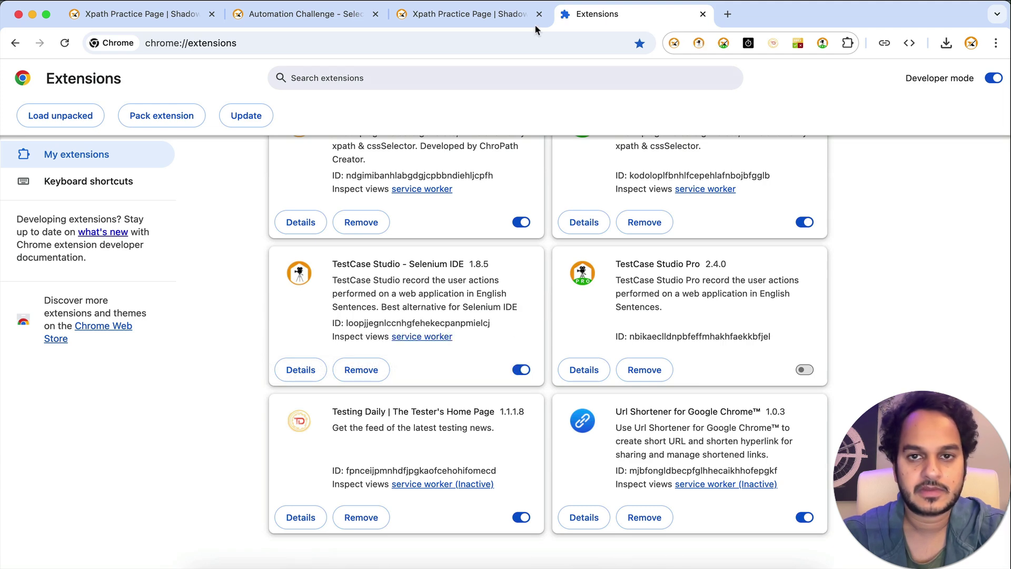
Load selectorshub.com/xpath-practice-page/ in a new browser tab.
{"action": "left_click", "coordinate": [728, 15]}
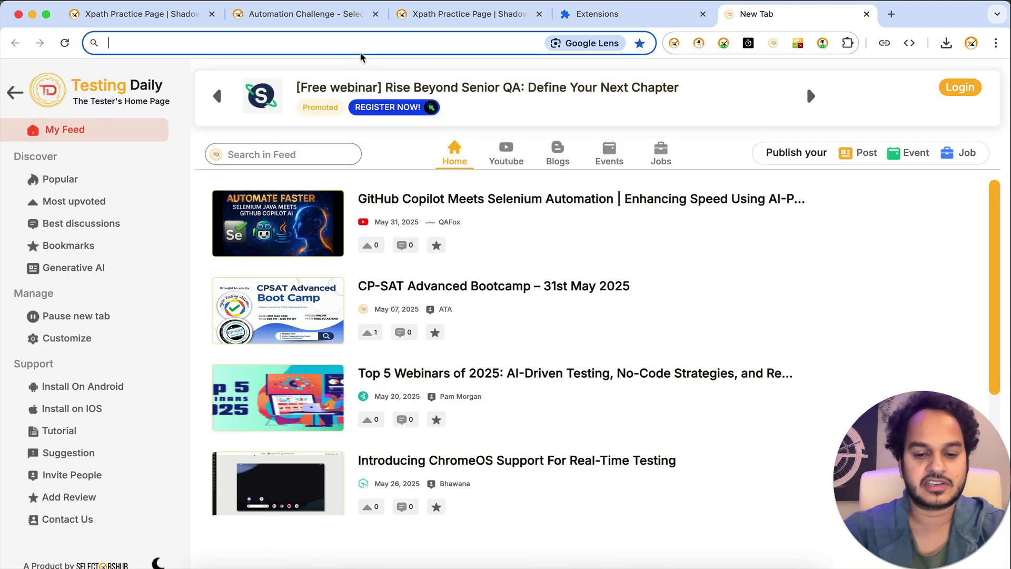
{"action": "type", "text": "selectorshub.com/xp"}
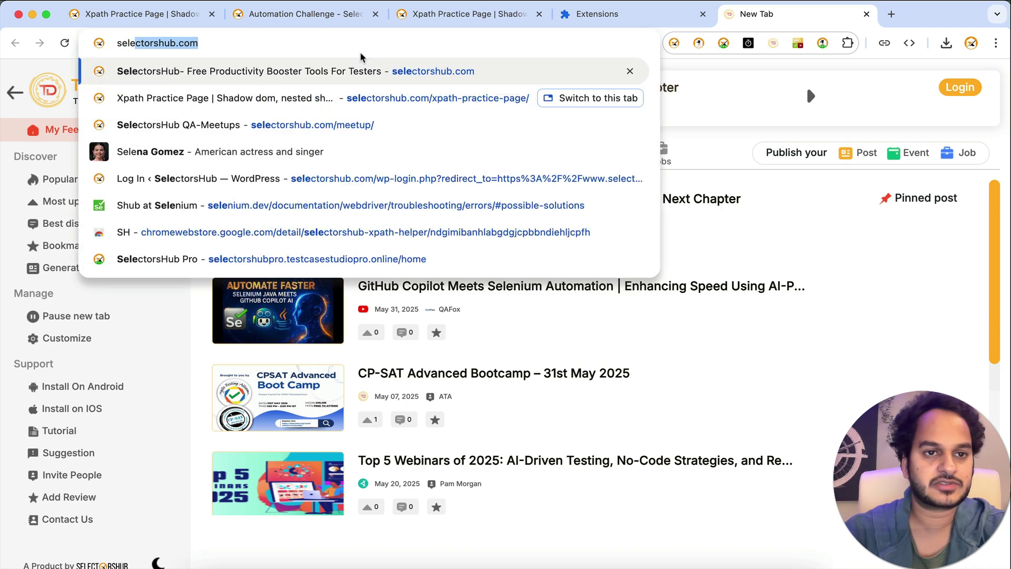
{"action": "key", "text": "Return"}
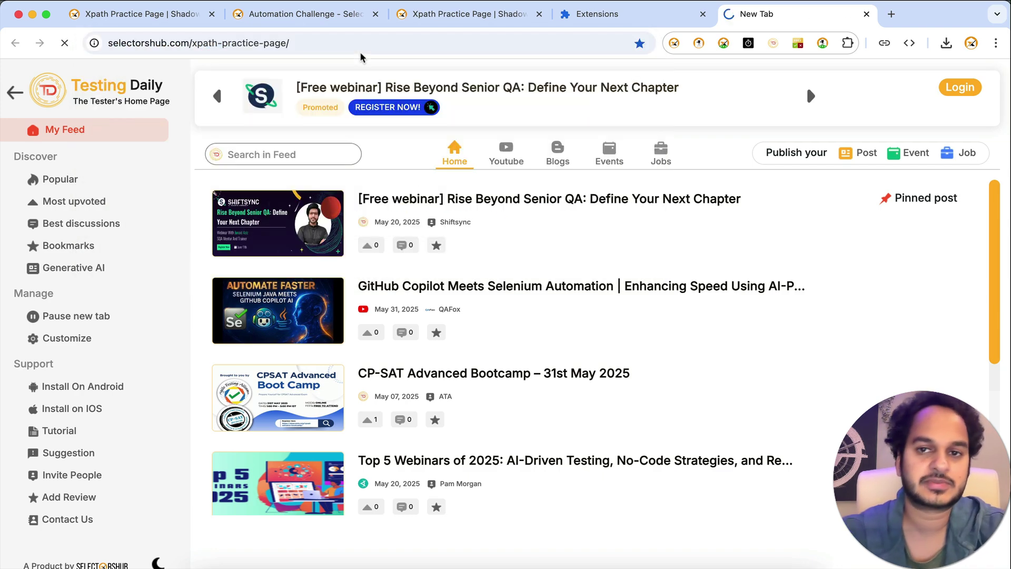
Start TestCase Studio, record choosing Yes, No and Installed Now in the Cross Origin iframe form, and check the recorded steps.
{"action": "scroll", "coordinate": [205, 316], "scroll_direction": "down", "scroll_amount": 20}
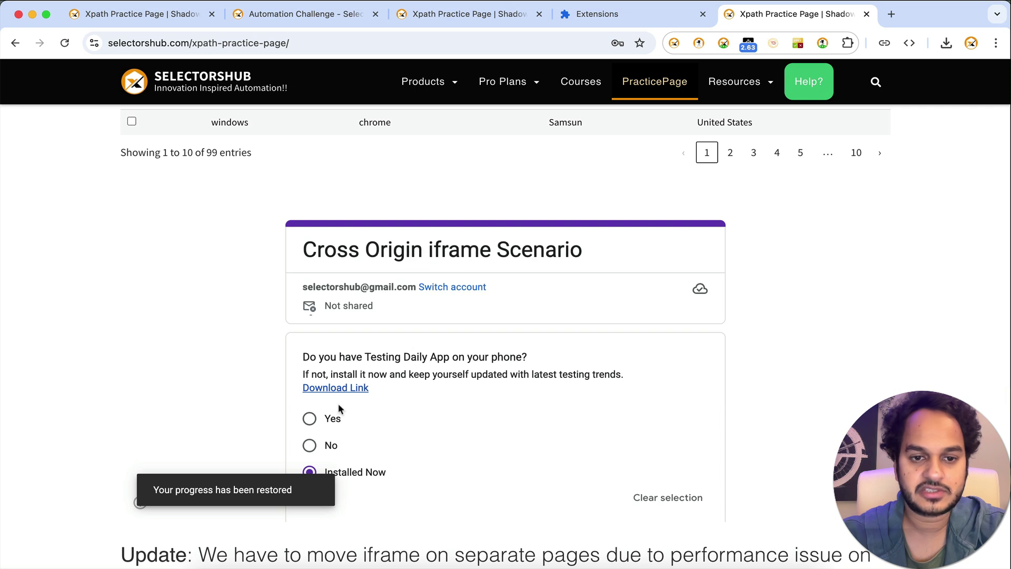
{"action": "left_click", "coordinate": [699, 43]}
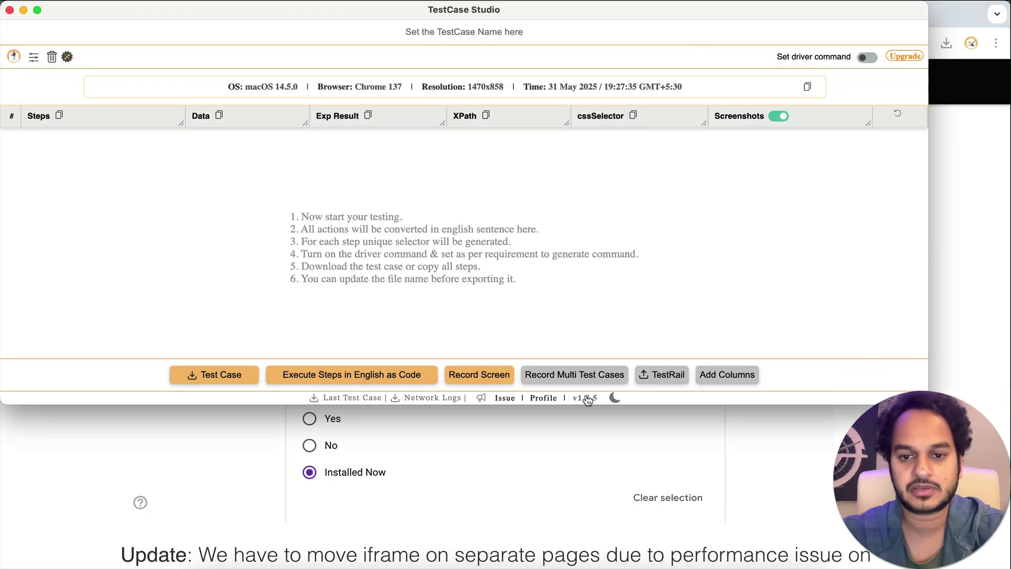
{"action": "left_click", "coordinate": [806, 455]}
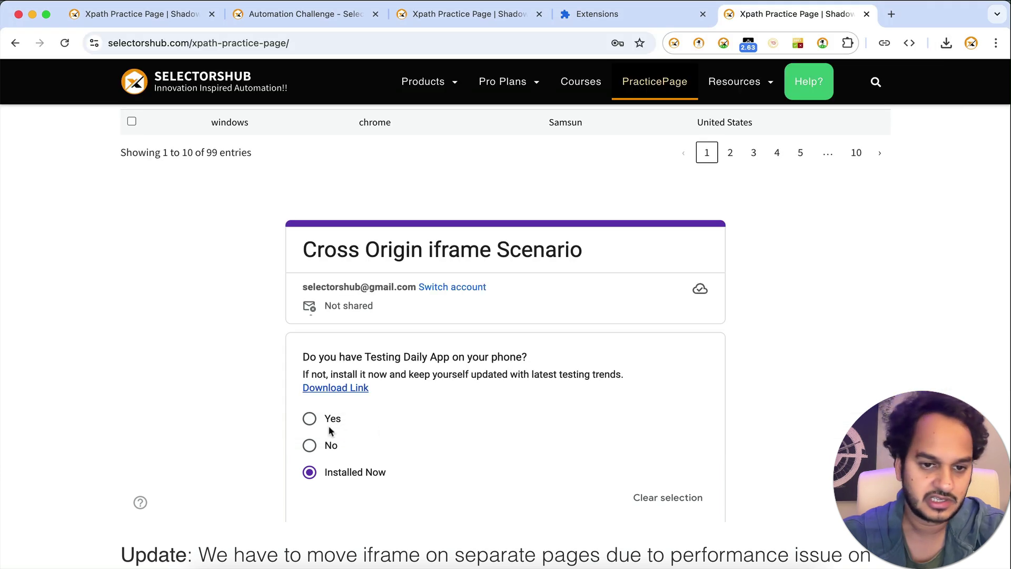
{"action": "left_click", "coordinate": [311, 423]}
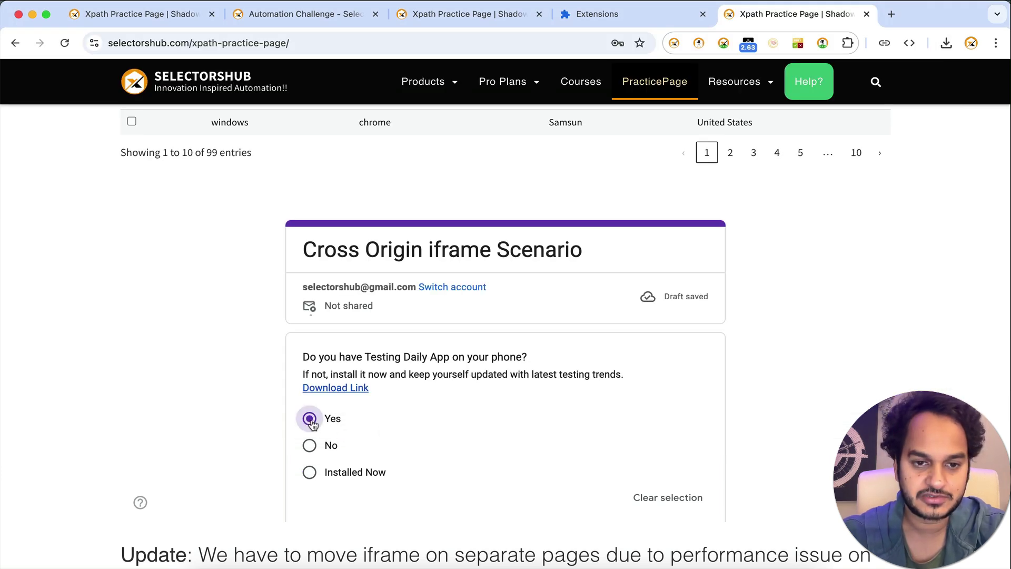
{"action": "left_click", "coordinate": [310, 445]}
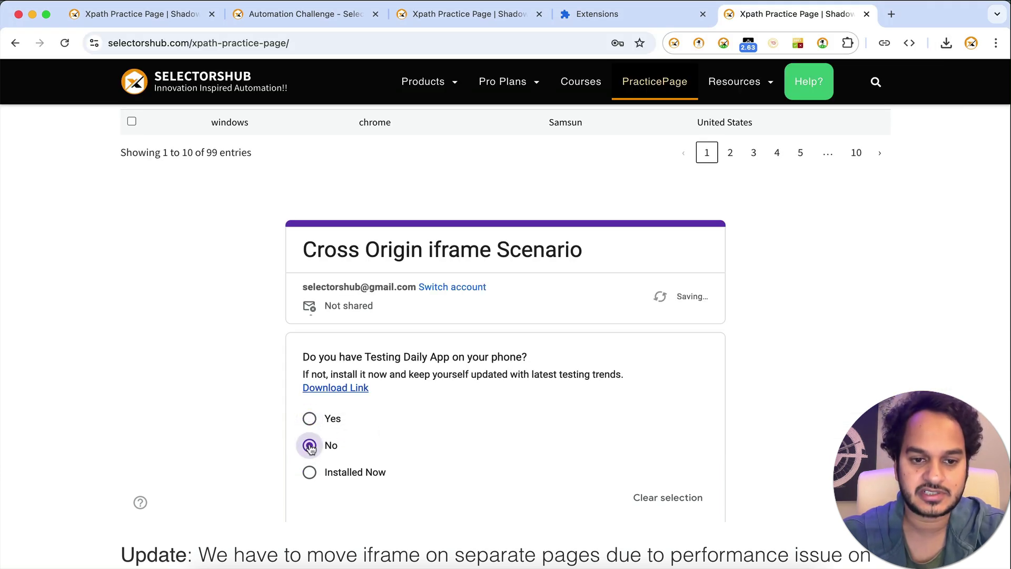
{"action": "left_click", "coordinate": [309, 472]}
{"action": "key", "text": "super+Tab"}
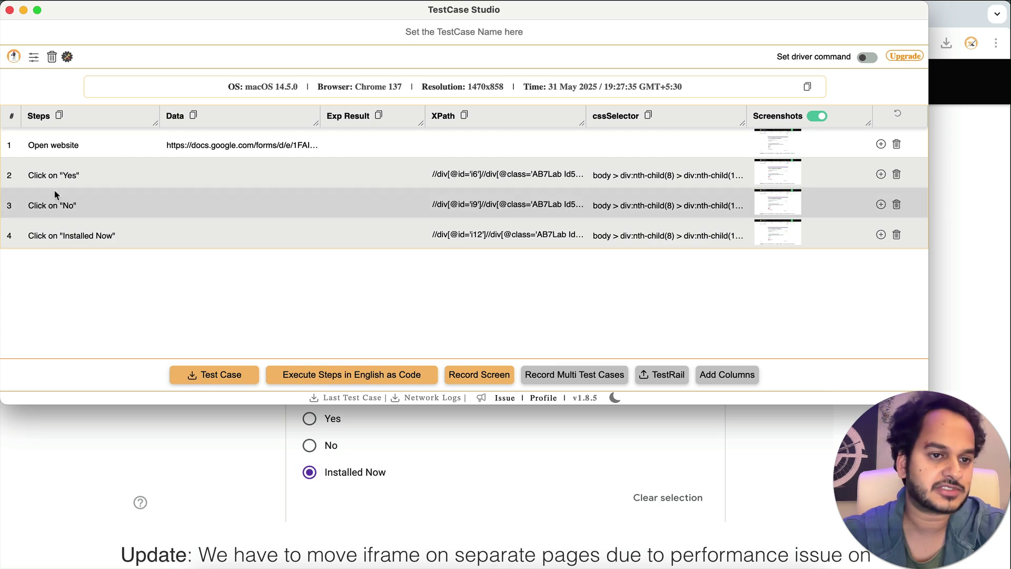
Record an interaction with the form's Cross Origin iframe Scenario heading and check it in TestCase Studio.
{"action": "key", "text": "super+Tab"}
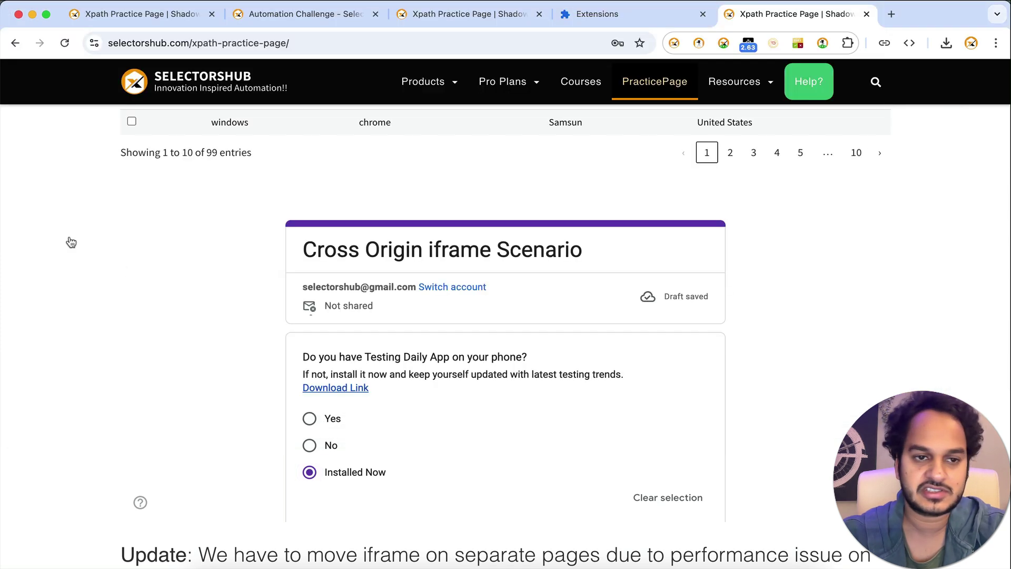
{"action": "left_click", "coordinate": [406, 259]}
{"action": "key", "text": "super+Tab"}
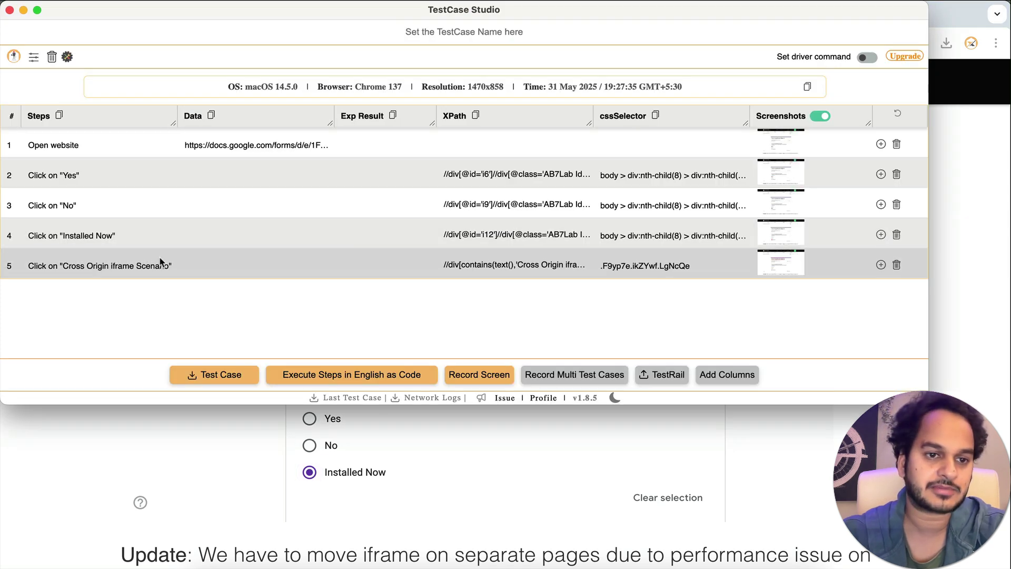
Record entering and submitting "hi" in the User Email field, and check the new steps in TestCase Studio.
{"action": "key", "text": "super+Tab"}
{"action": "scroll", "coordinate": [247, 212], "scroll_direction": "up", "scroll_amount": 15}
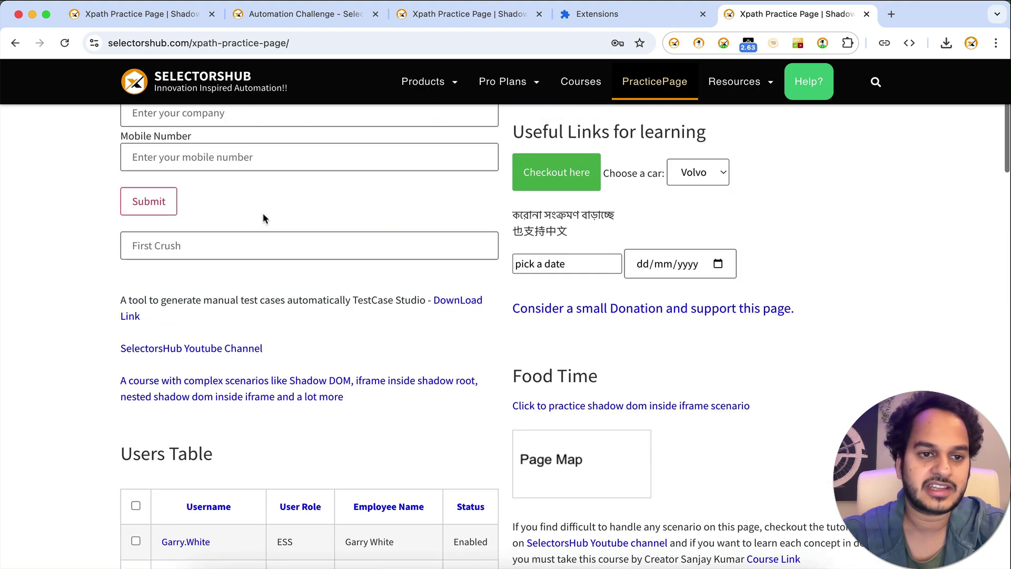
{"action": "left_click", "coordinate": [216, 246]}
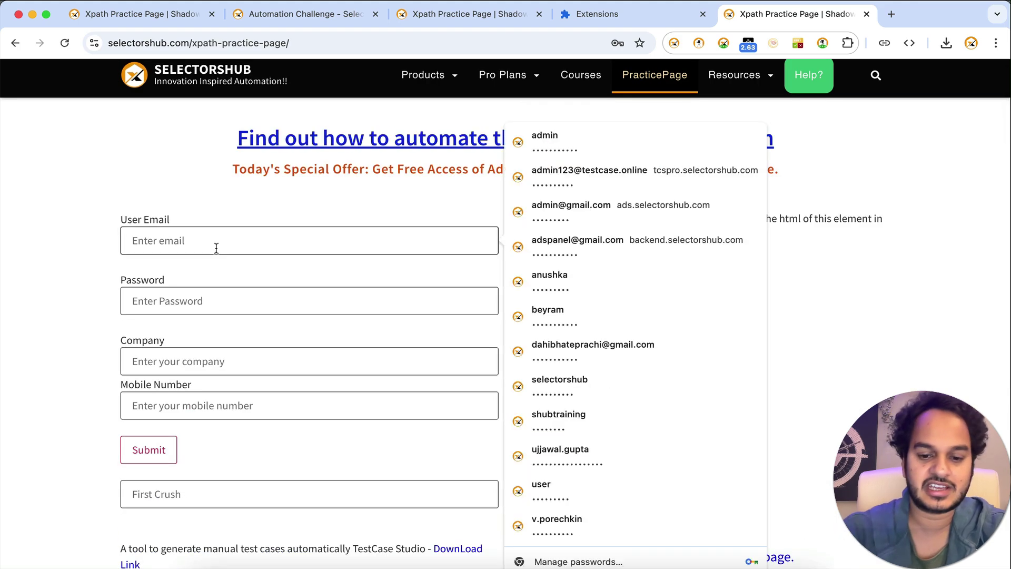
{"action": "type", "text": "hi"}
{"action": "key", "text": "Return"}
{"action": "key", "text": "super+Tab"}
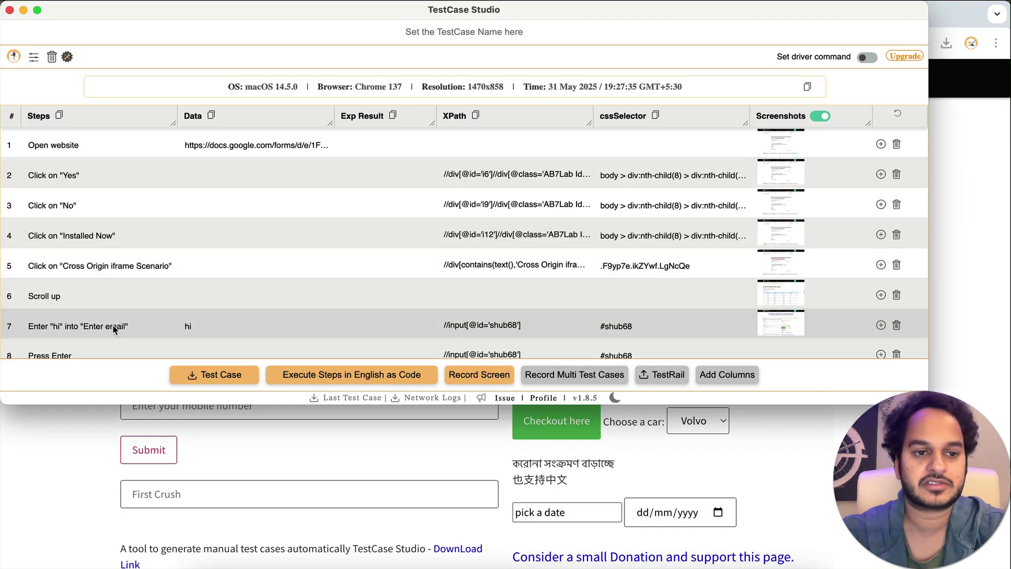
{"action": "scroll", "coordinate": [112, 324], "scroll_direction": "down", "scroll_amount": 1}
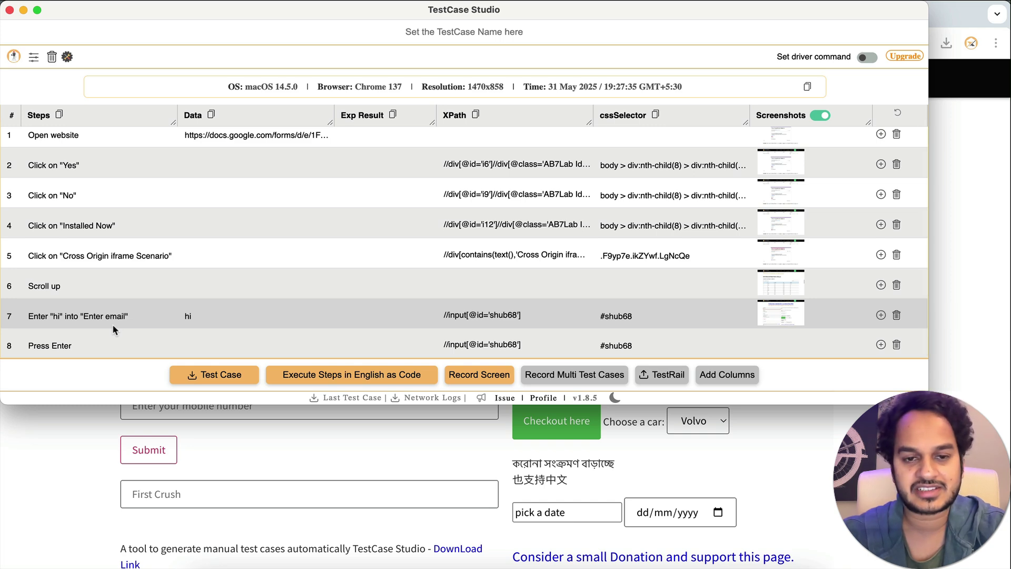
Copy the address of the iframe scenario page and load selectorshub.com/iframe-scenario/ in a new tab.
{"action": "key", "text": "super+Tab"}
{"action": "left_click", "coordinate": [315, 18]}
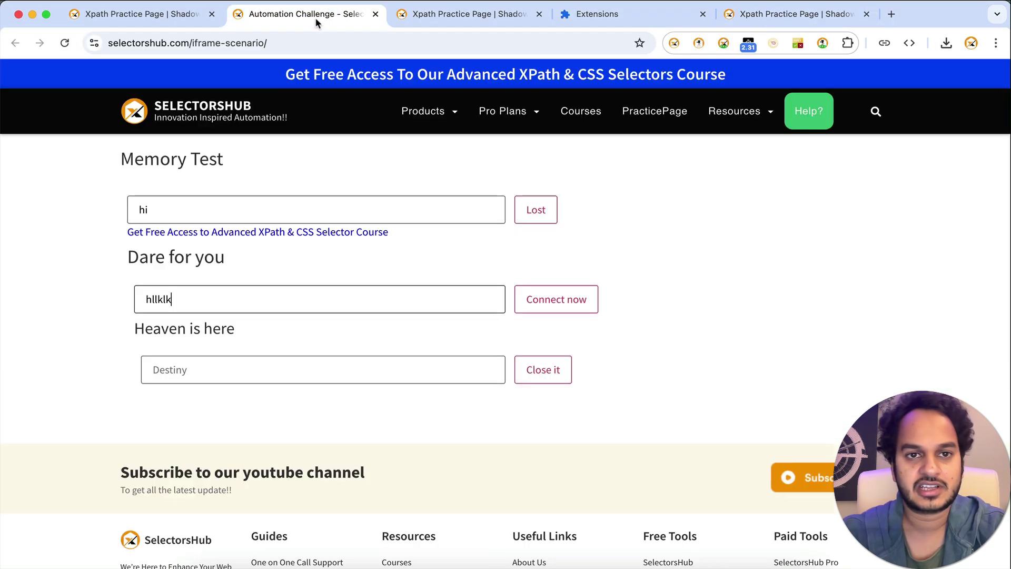
{"action": "left_click", "coordinate": [330, 43]}
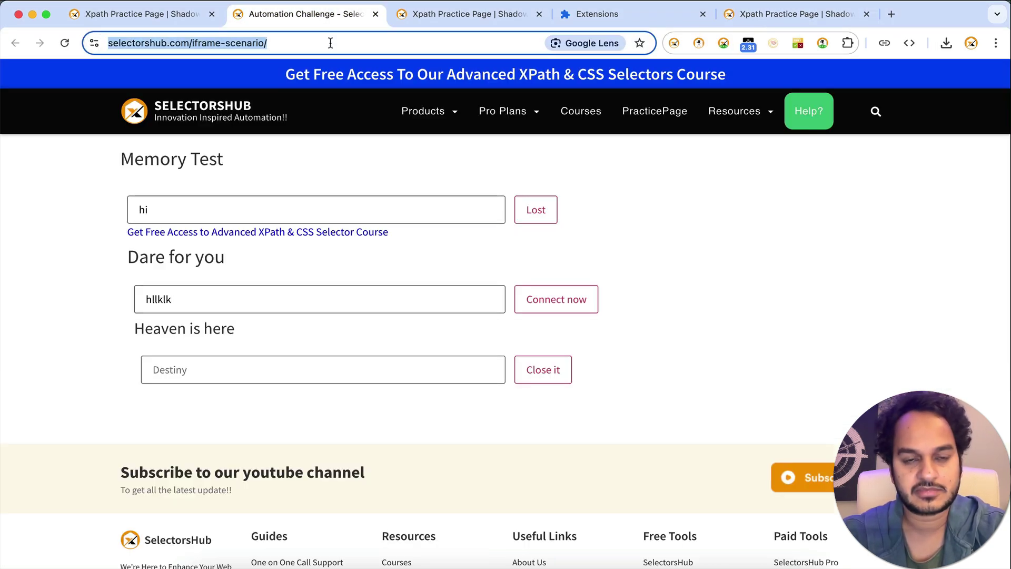
{"action": "left_click", "coordinate": [891, 14]}
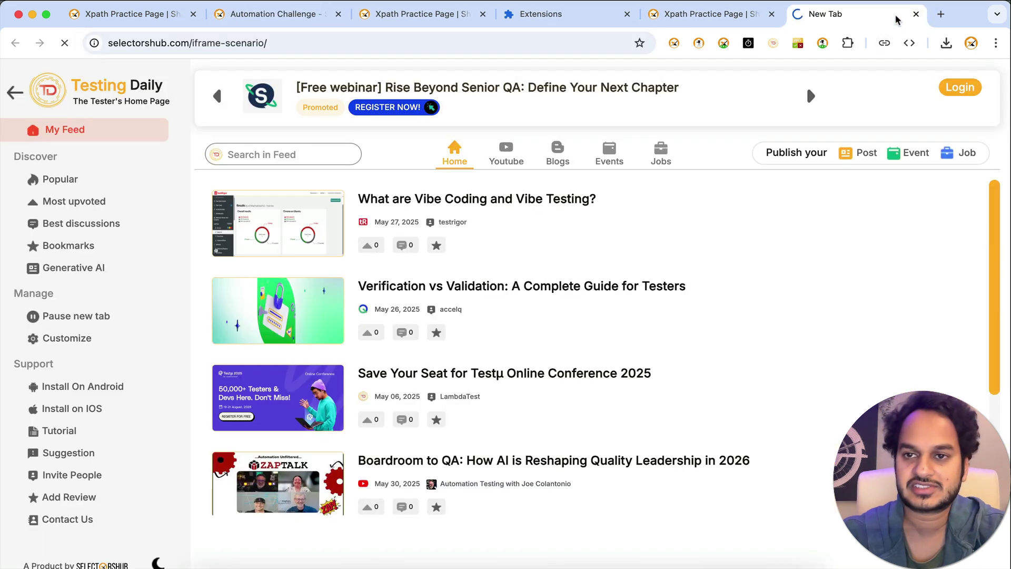
{"action": "key", "text": "super+w"}
Record entering and submitting "ioh" in the First Crush field, check the recorded steps, and close TestCase Studio.
{"action": "left_click", "coordinate": [334, 210]}
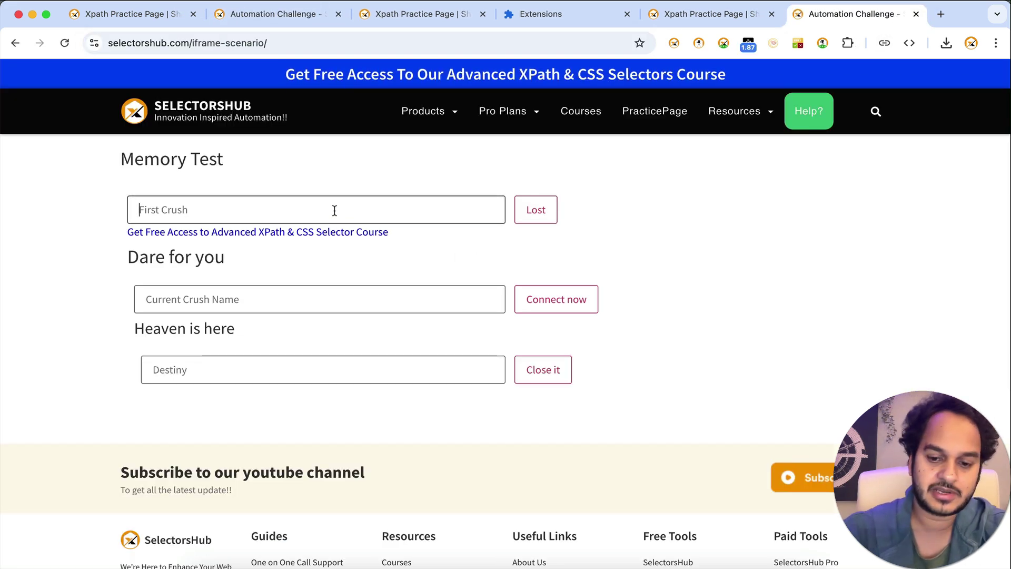
{"action": "type", "text": "hi"}
{"action": "key", "text": "Return"}
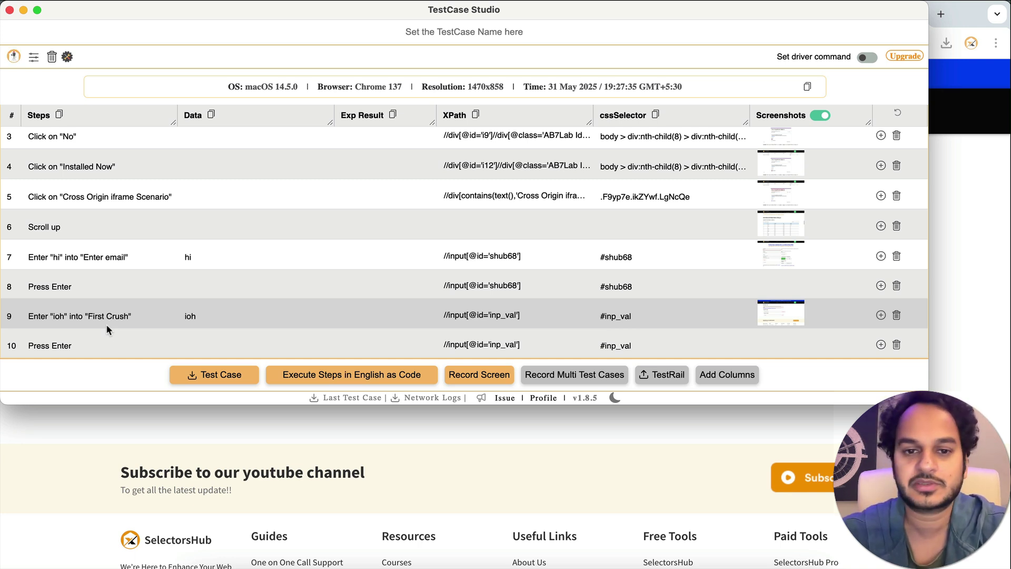
{"action": "left_click", "coordinate": [9, 10]}
Return to the Xpath practice page and start a TestCase Studio Pro recording.
{"action": "left_click", "coordinate": [685, 19]}
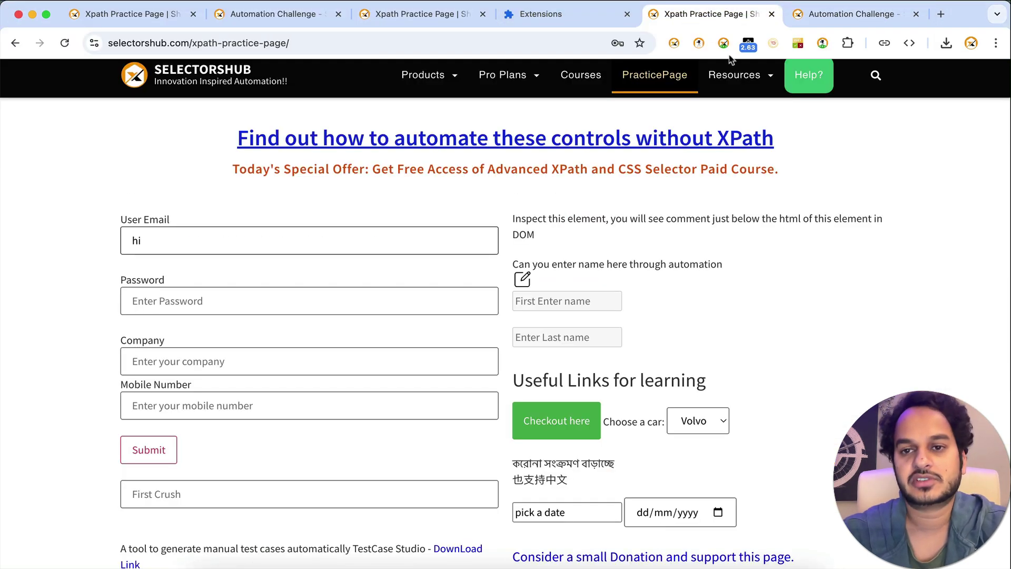
{"action": "left_click", "coordinate": [822, 43]}
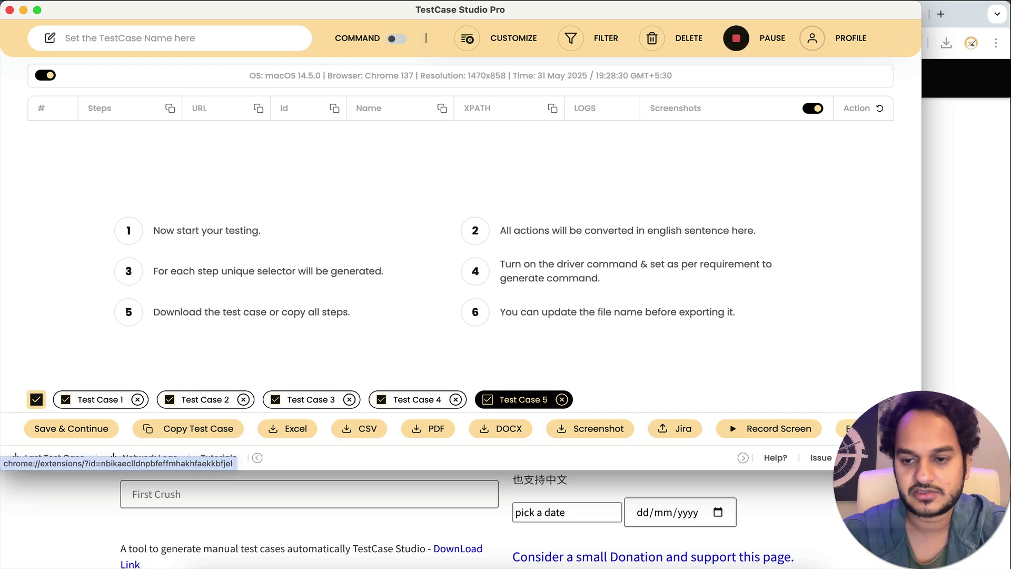
{"action": "left_click", "coordinate": [949, 355]}
Record choosing Yes, No and Installed Now in the Cross Origin iframe form, and check the steps in TestCase Studio Pro.
{"action": "scroll", "coordinate": [563, 360], "scroll_direction": "down", "scroll_amount": 20}
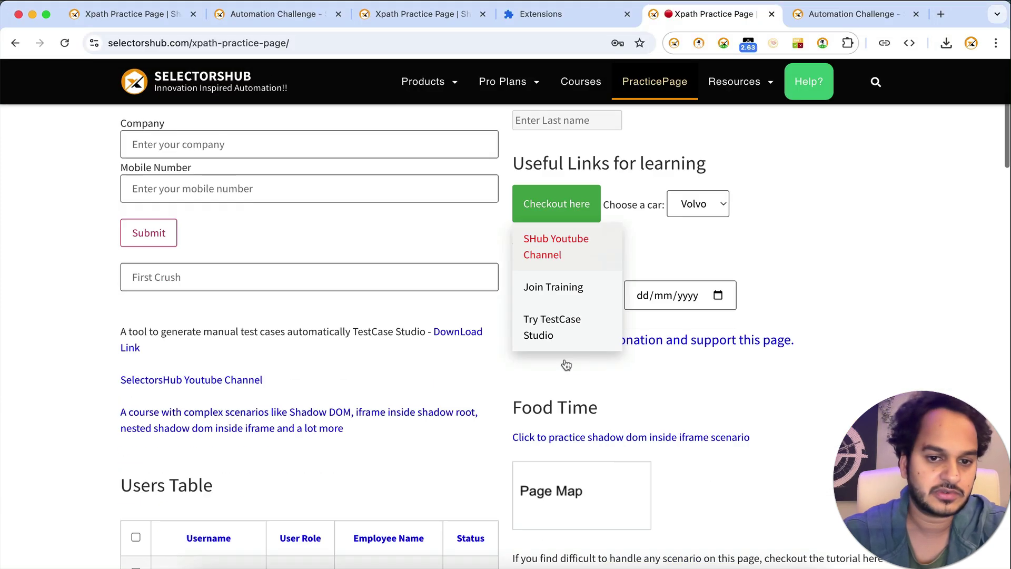
{"action": "scroll", "coordinate": [564, 358], "scroll_direction": "down", "scroll_amount": 9}
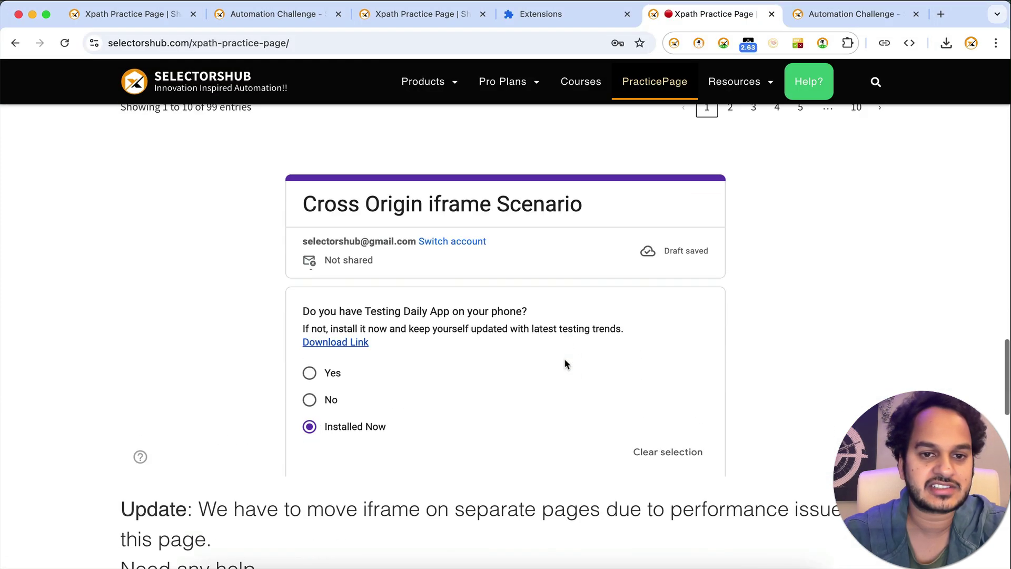
{"action": "left_click", "coordinate": [309, 373]}
{"action": "left_click", "coordinate": [310, 399]}
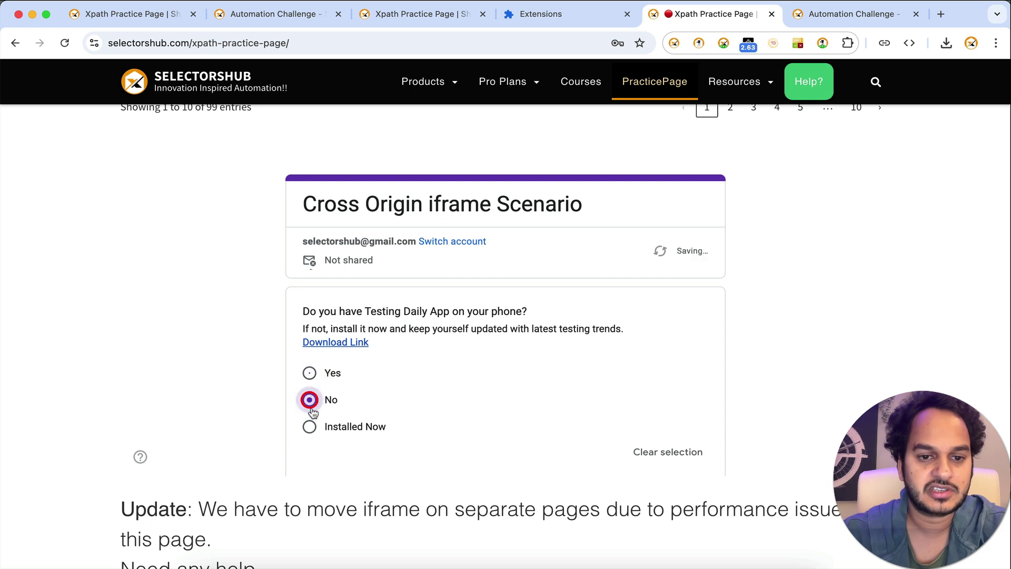
{"action": "left_click", "coordinate": [309, 426]}
{"action": "key", "text": "super+Tab"}
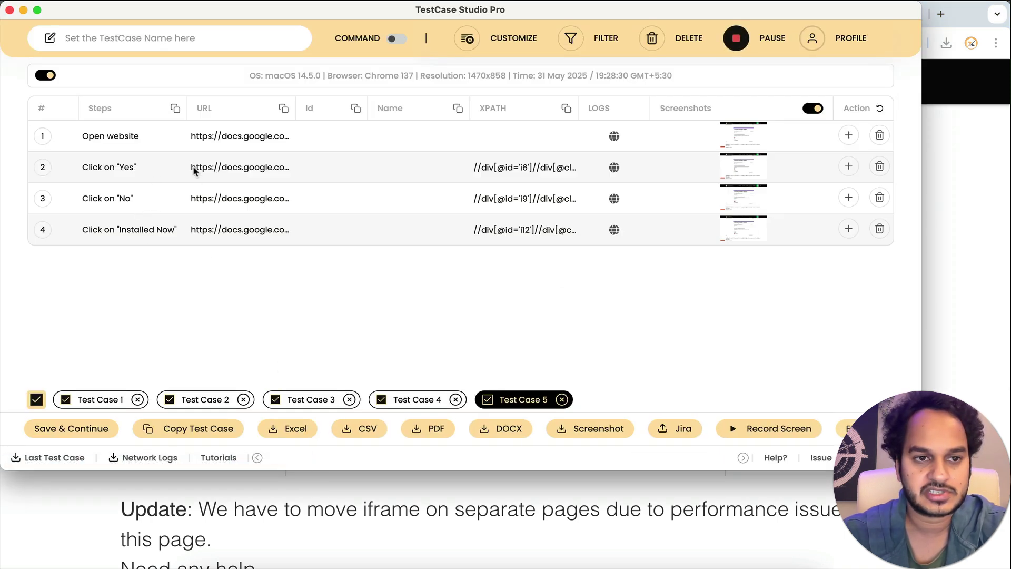
Record interactions with the cross-origin form's heading and the blank area beside the Concept Test section's Password field, checking each recorded step.
{"action": "key", "text": "super+Tab"}
{"action": "key", "text": "super+Tab"}
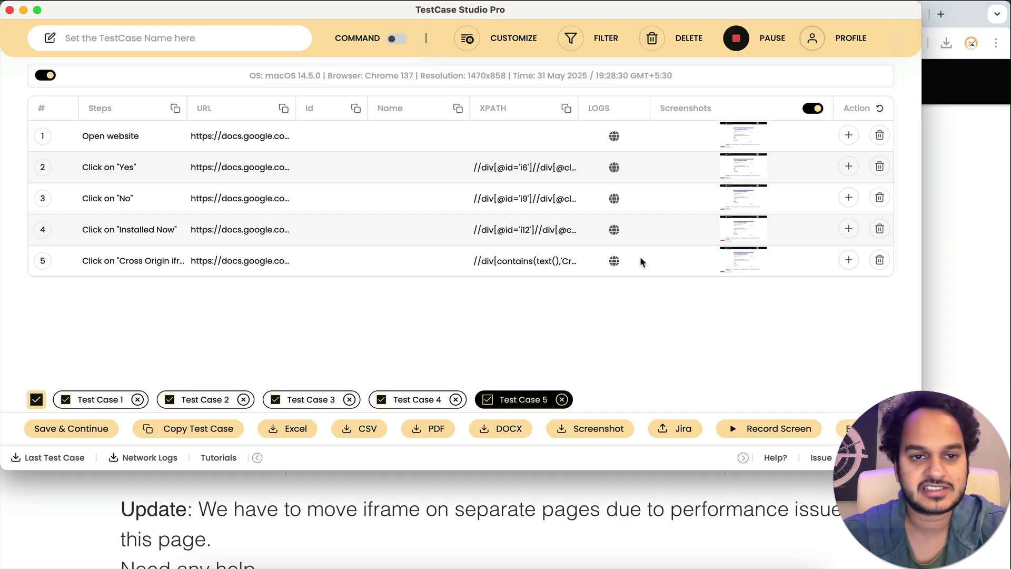
{"action": "key", "text": "super+Tab"}
{"action": "scroll", "coordinate": [415, 292], "scroll_direction": "up", "scroll_amount": 10}
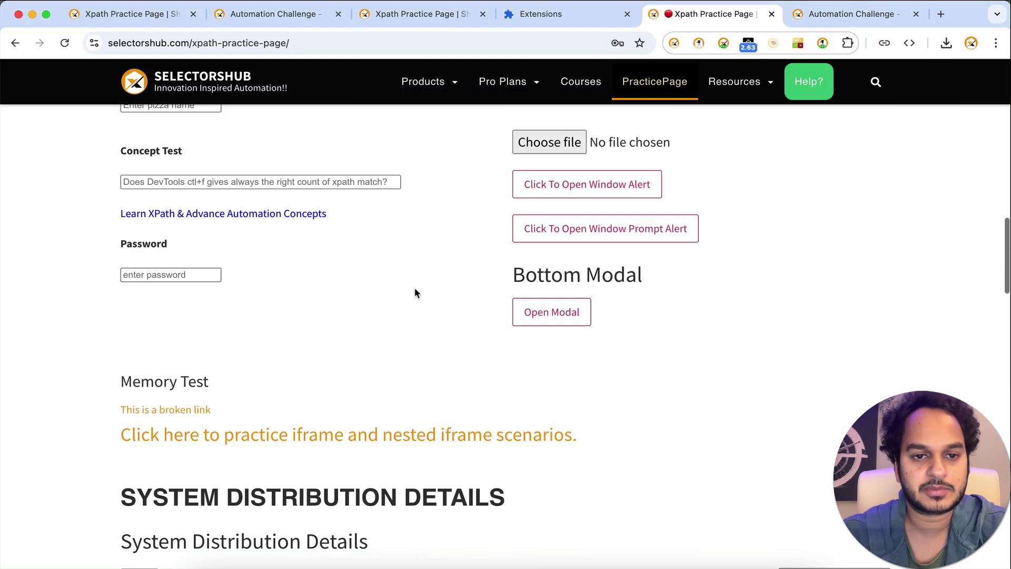
{"action": "left_click", "coordinate": [350, 273]}
{"action": "key", "text": "super+Tab"}
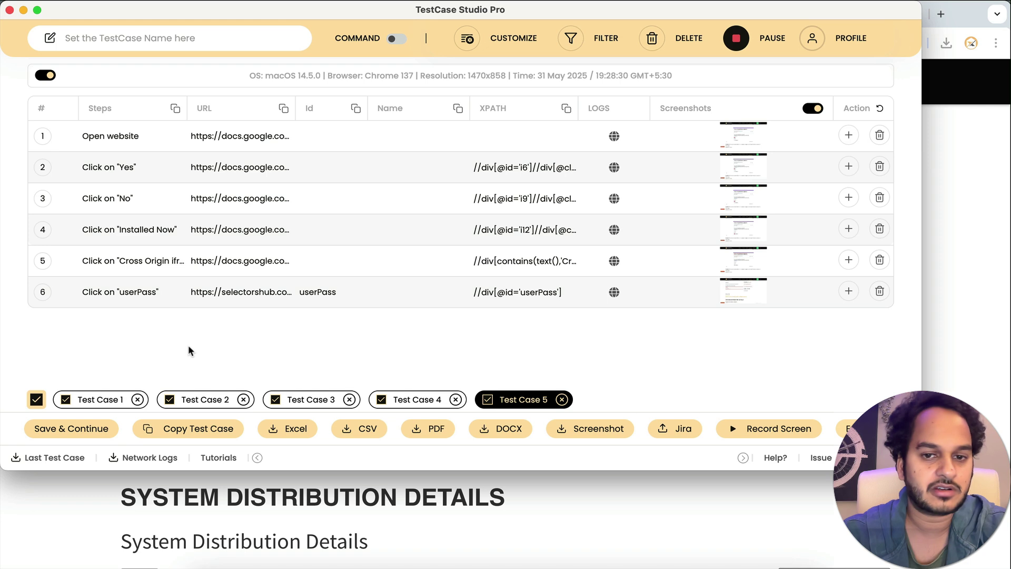
Record entering "hi" in the UserName field below the users table, and inspect the XPath cell of that recorded step.
{"action": "key", "text": "super+Tab"}
{"action": "scroll", "coordinate": [379, 269], "scroll_direction": "up", "scroll_amount": 4}
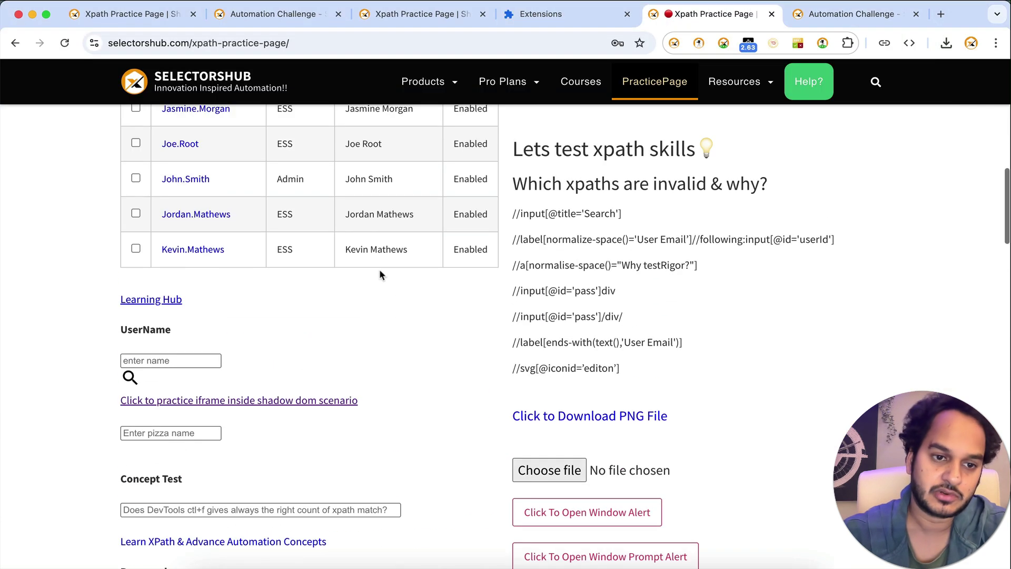
{"action": "left_click", "coordinate": [199, 359]}
{"action": "type", "text": "hi"}
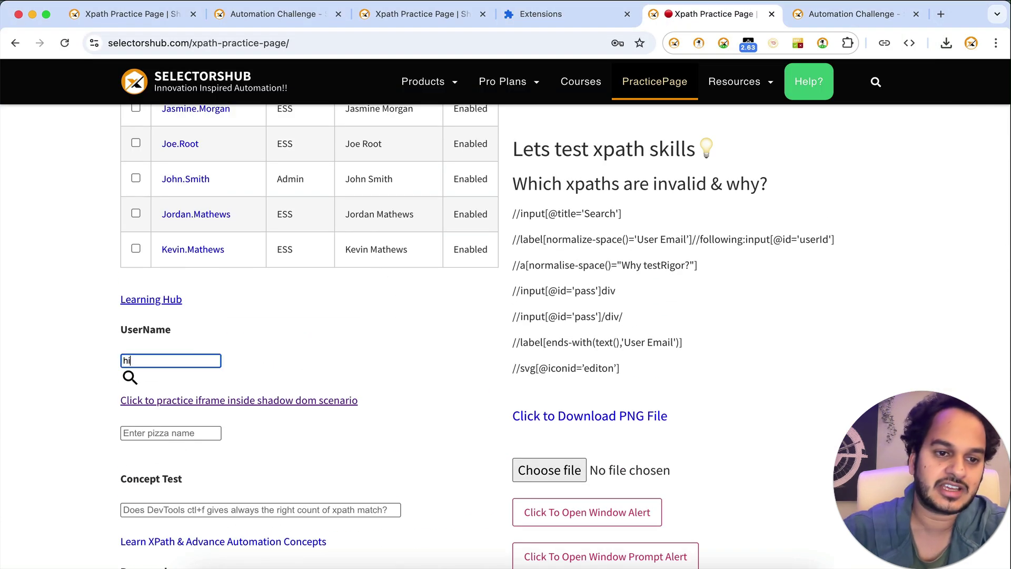
{"action": "key", "text": "super+Tab"}
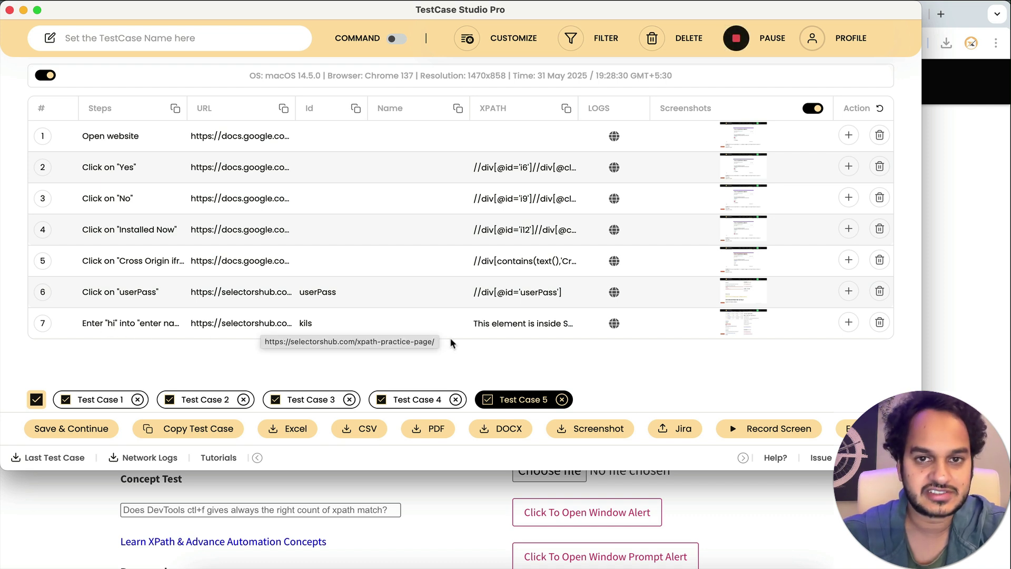
{"action": "left_click", "coordinate": [537, 325]}
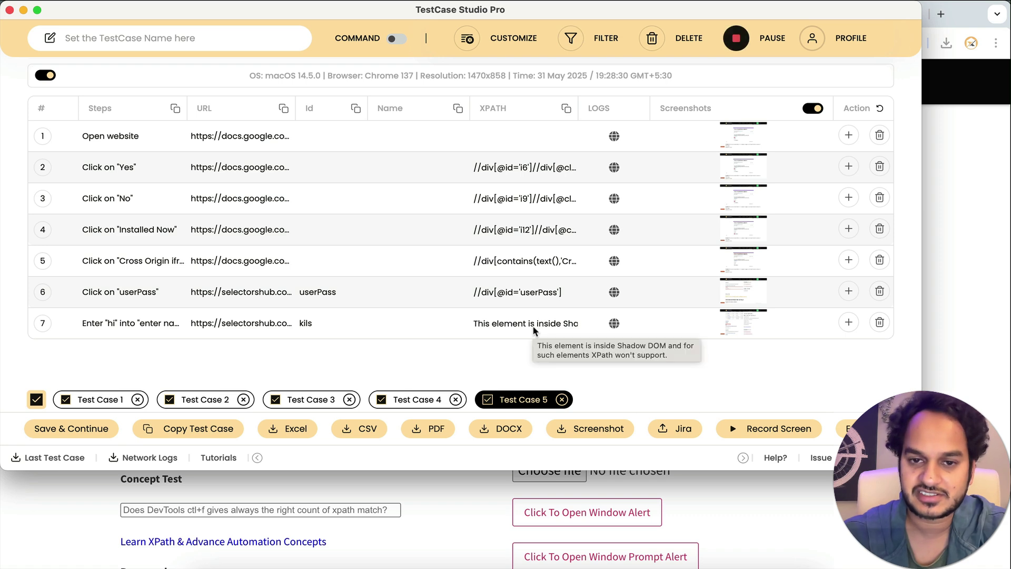
Record entering and submitting a password in the Password field of the practice page's main form.
{"action": "key", "text": "super+Tab"}
{"action": "scroll", "coordinate": [381, 306], "scroll_direction": "up", "scroll_amount": 10}
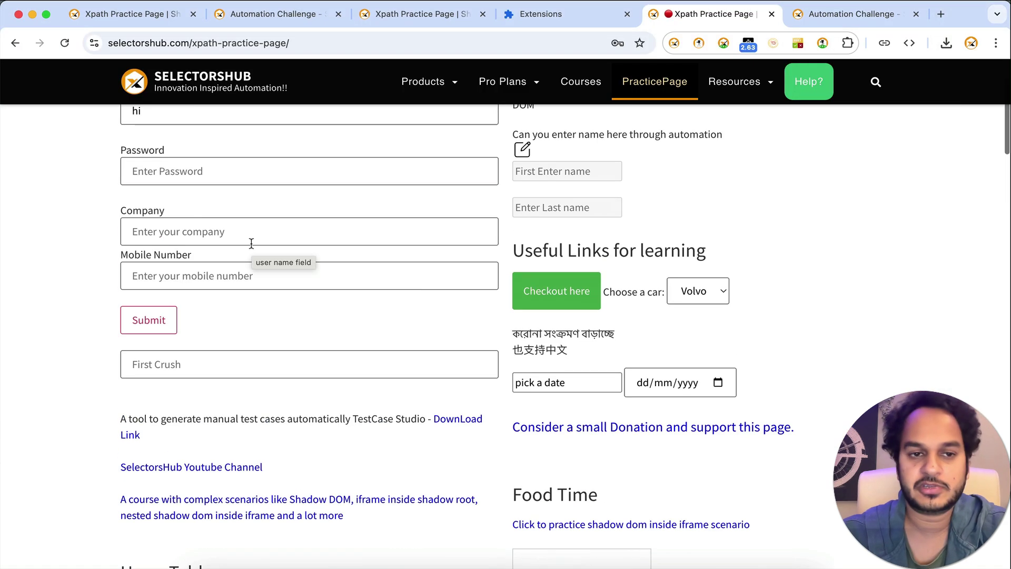
{"action": "left_click", "coordinate": [219, 183]}
{"action": "type", "text": "a"}
{"action": "key", "text": "Return"}
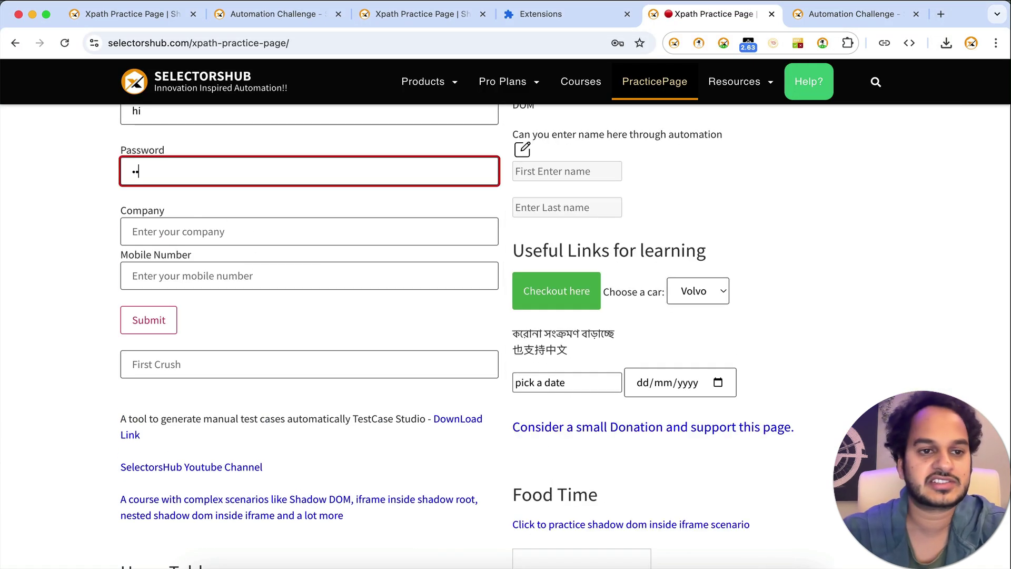
Check the recorded steps for the Password field in TestCase Studio Pro and return to the practice page.
{"action": "key", "text": "super+Tab"}
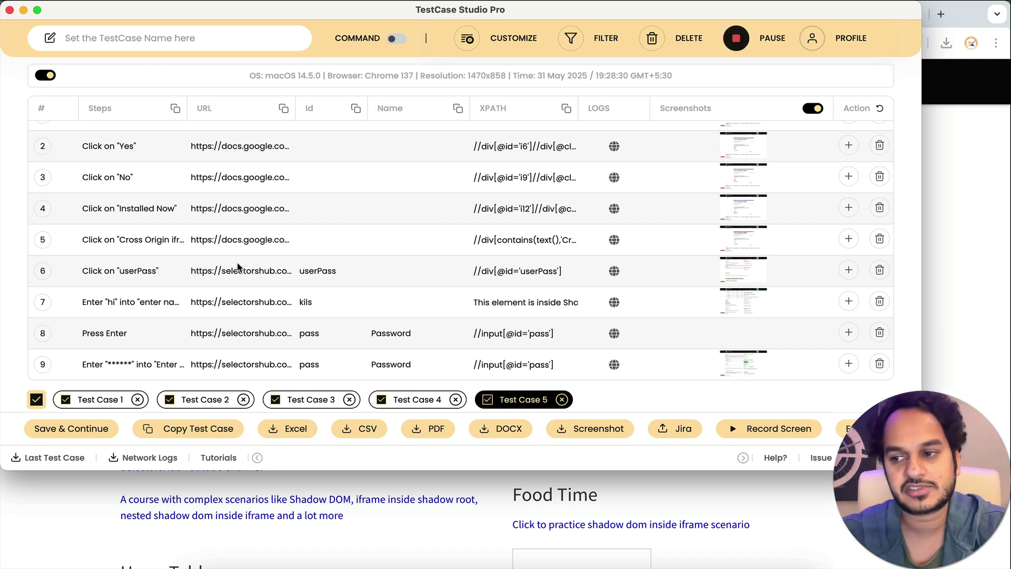
{"action": "key", "text": "super+Tab"}
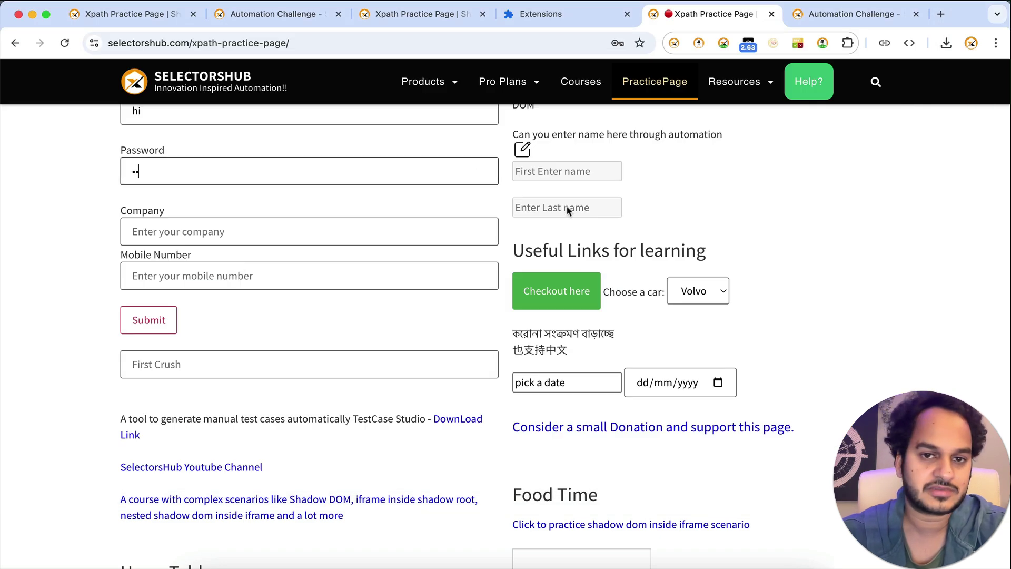
{"action": "scroll", "coordinate": [568, 210], "scroll_direction": "up", "scroll_amount": 5}
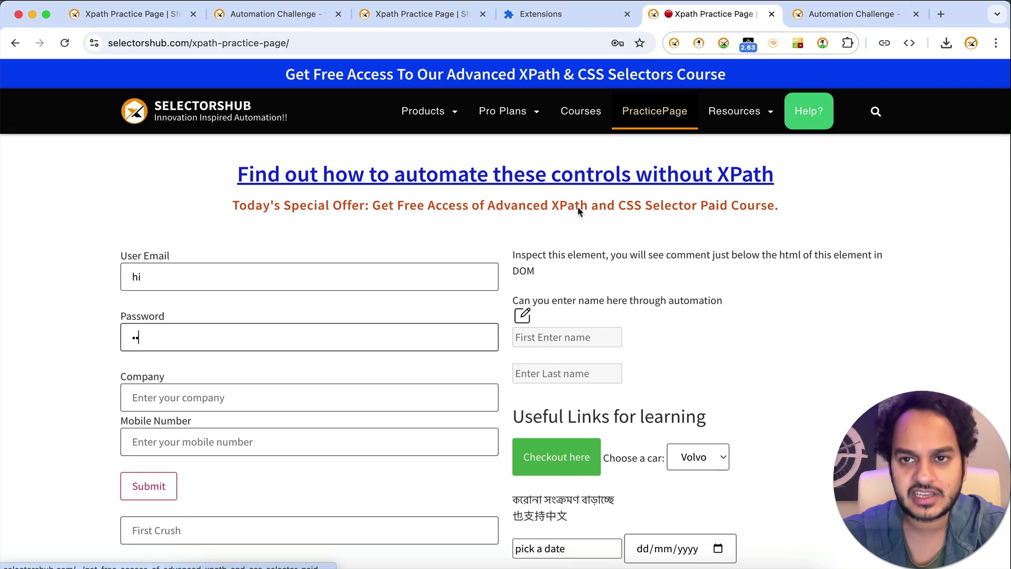
Reload the iframe scenario page, record entering and submitting "hii" in the First Crush field, and bring up TestCase Studio Pro's recorded steps.
{"action": "left_click", "coordinate": [857, 17]}
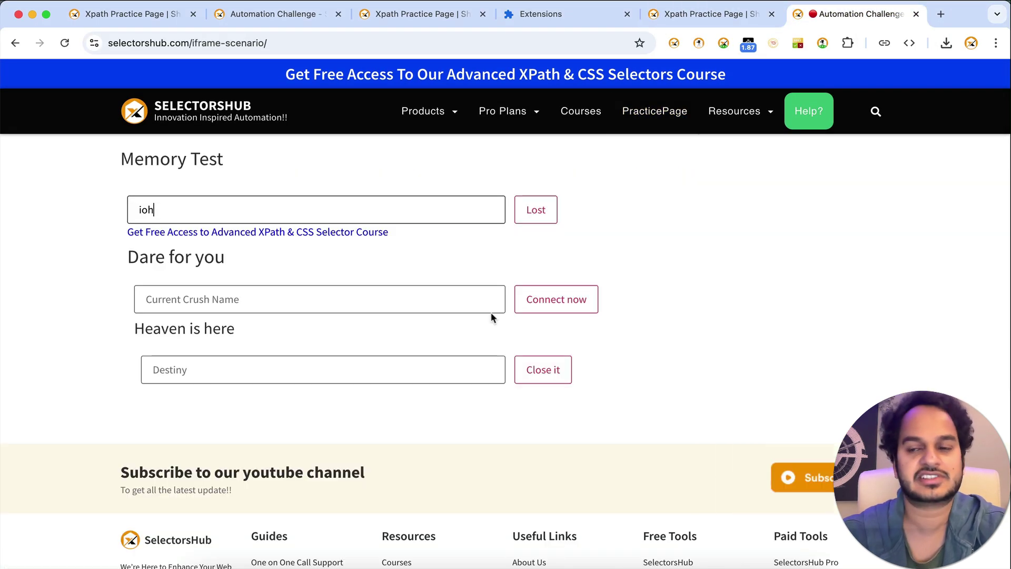
{"action": "key", "text": "super+r"}
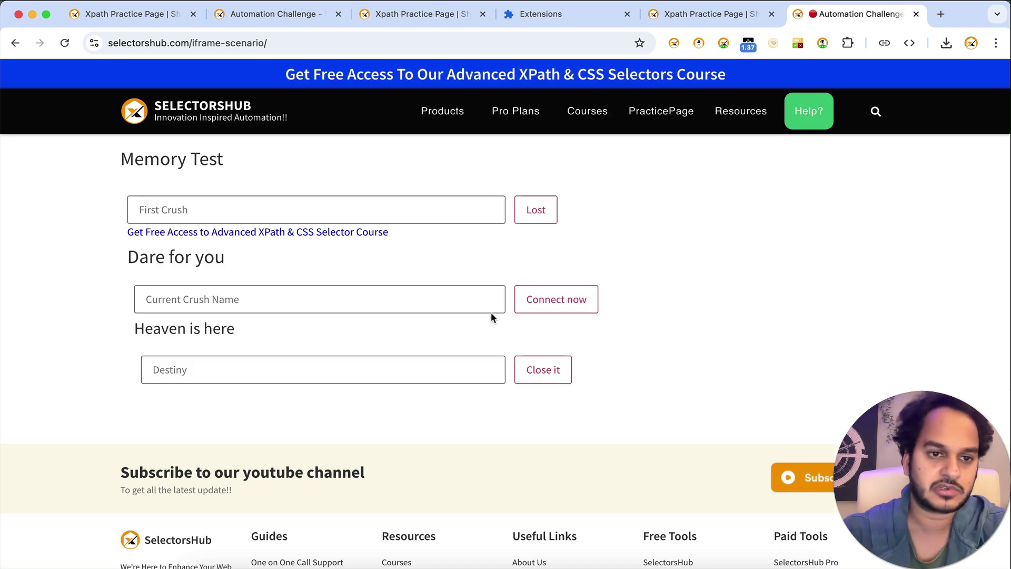
{"action": "left_click", "coordinate": [429, 217]}
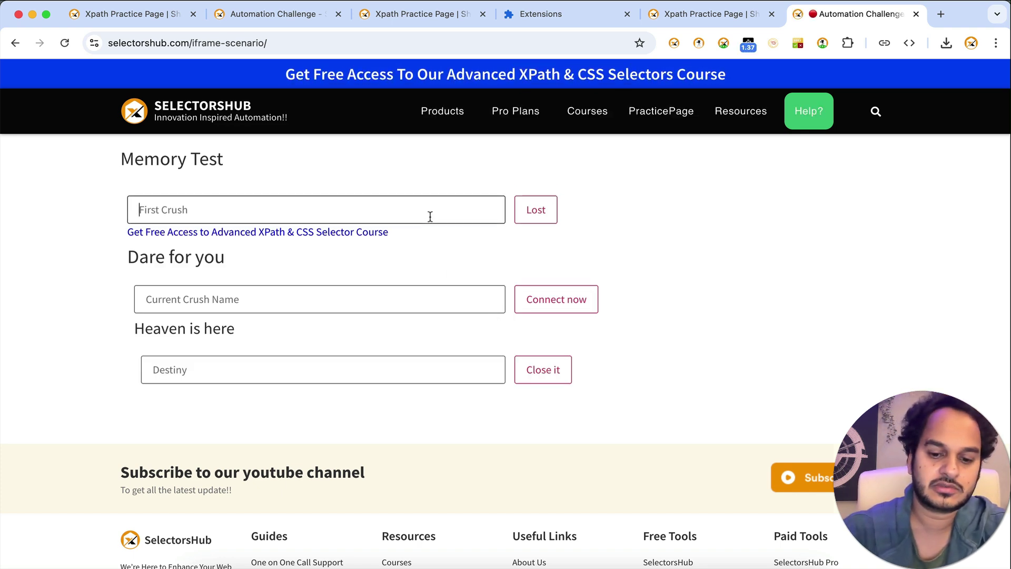
{"action": "type", "text": "hii"}
{"action": "key", "text": "super+grave"}
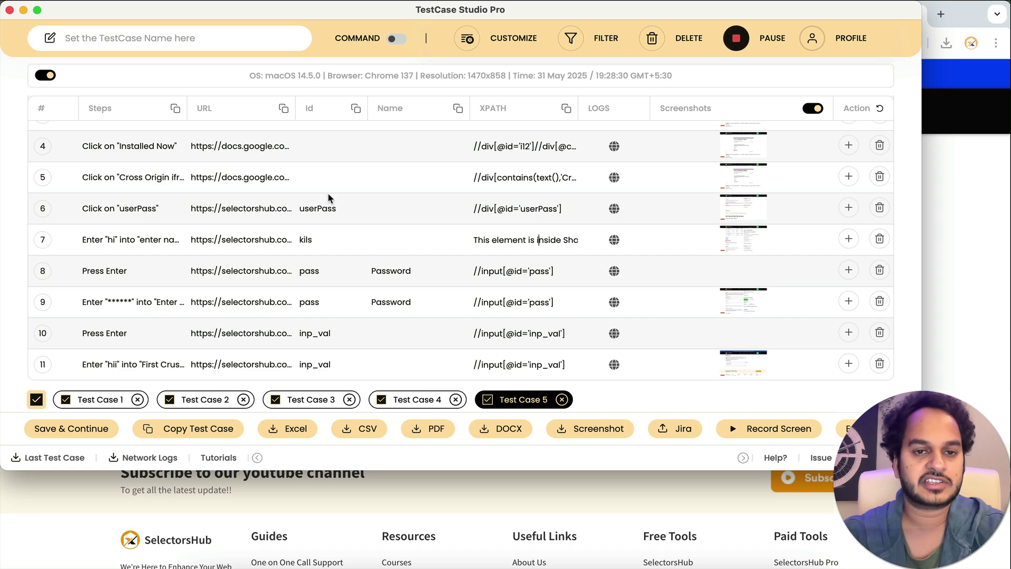
Review Test Case 5's recorded steps, inspecting the URL cells of the Open website and Click on "Yes" steps.
{"action": "scroll", "coordinate": [327, 196], "scroll_direction": "up", "scroll_amount": 3}
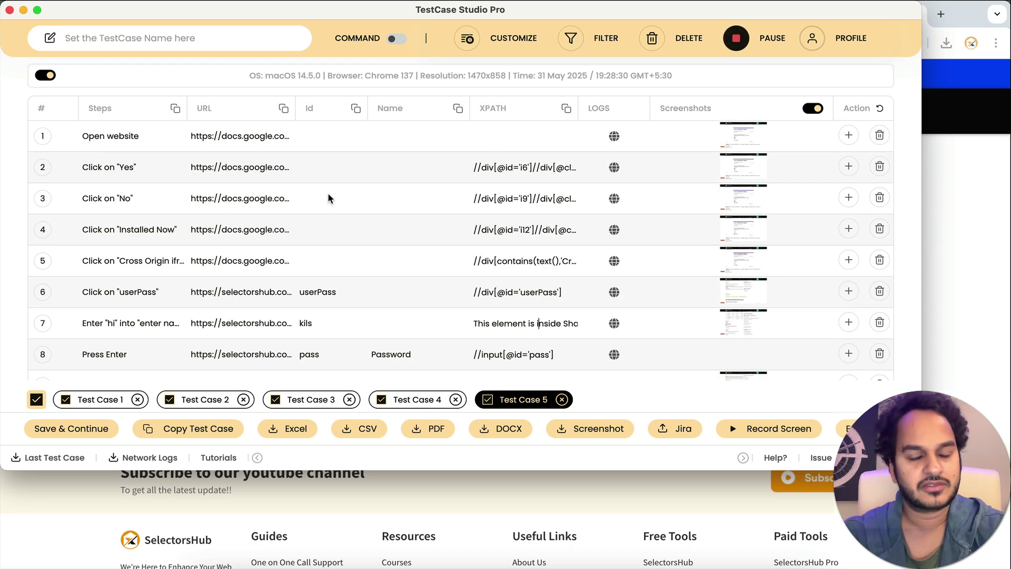
{"action": "left_click", "coordinate": [241, 135]}
{"action": "left_click", "coordinate": [225, 173]}
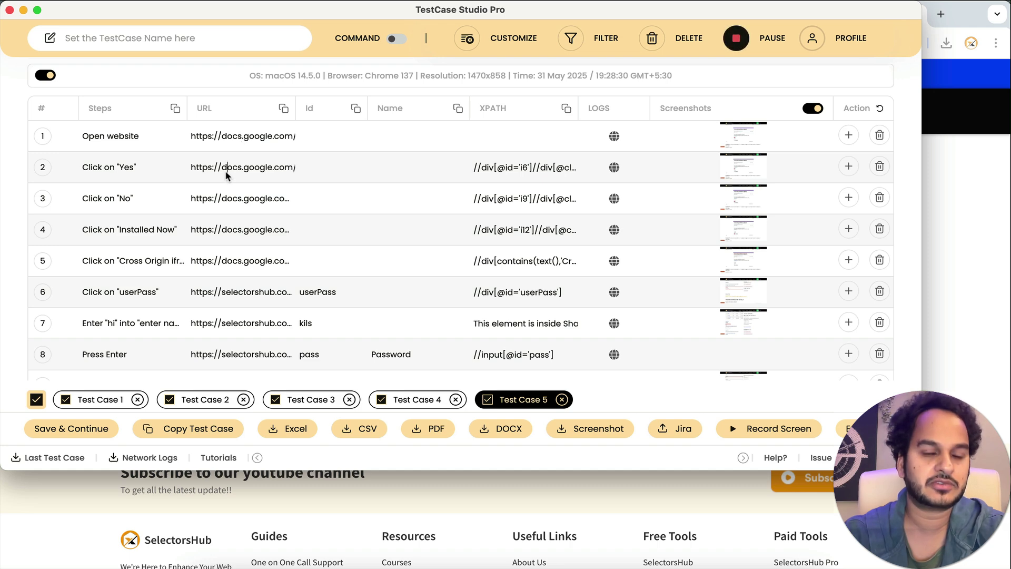
{"action": "scroll", "coordinate": [254, 253], "scroll_direction": "down", "scroll_amount": 3}
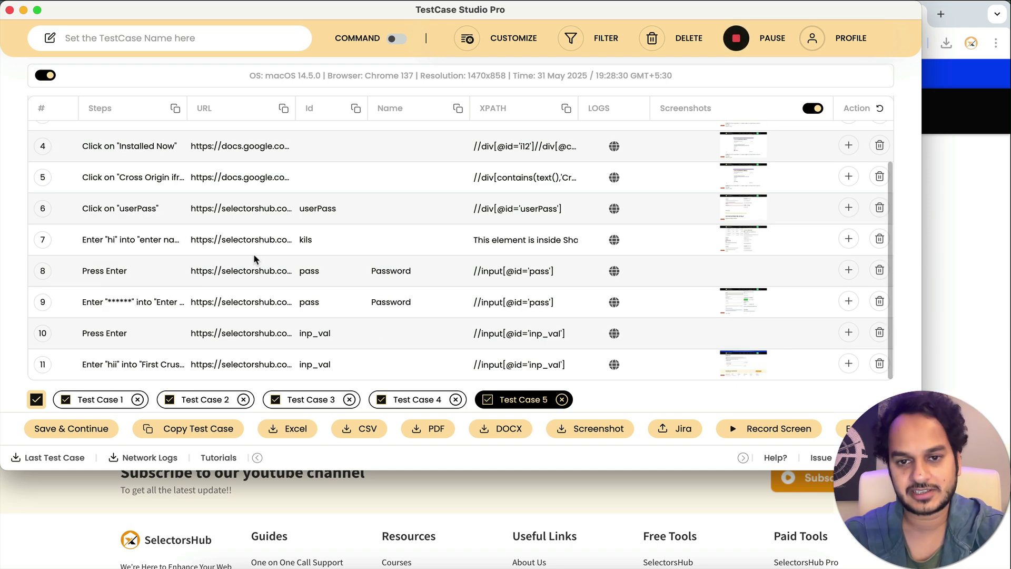
Switch to the earlier iframe scenario page, go to the SelectorsHub home page, and open TestCase Studio's Chrome Web Store listing from its product page.
{"action": "key", "text": "super+grave"}
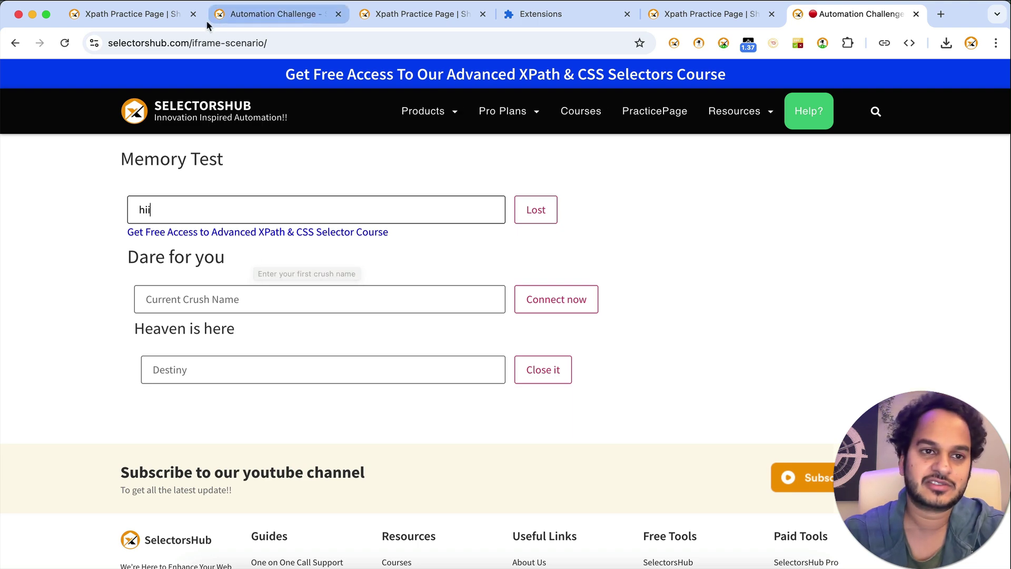
{"action": "left_click", "coordinate": [165, 11]}
{"action": "left_click", "coordinate": [240, 14]}
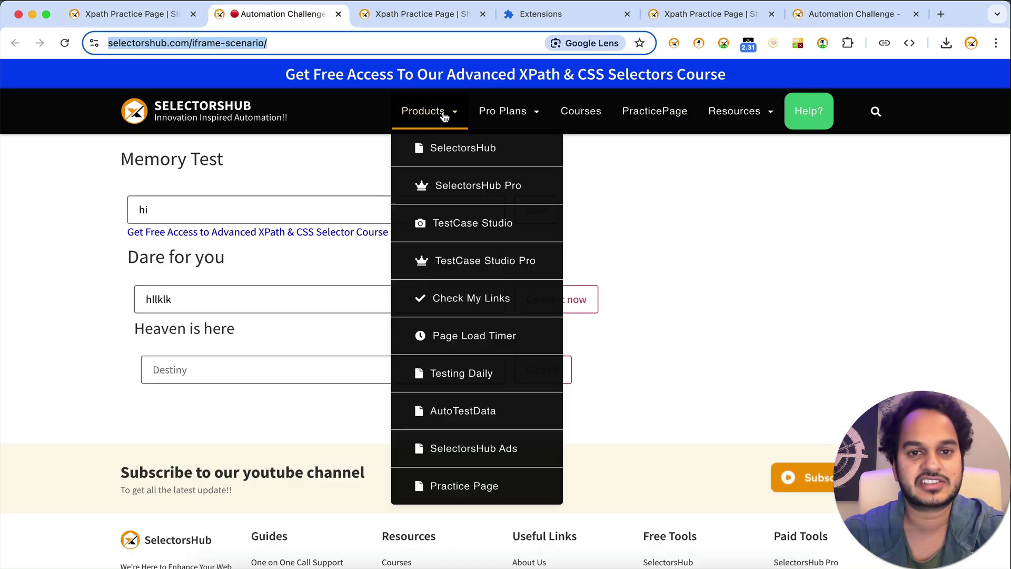
{"action": "left_click", "coordinate": [207, 106]}
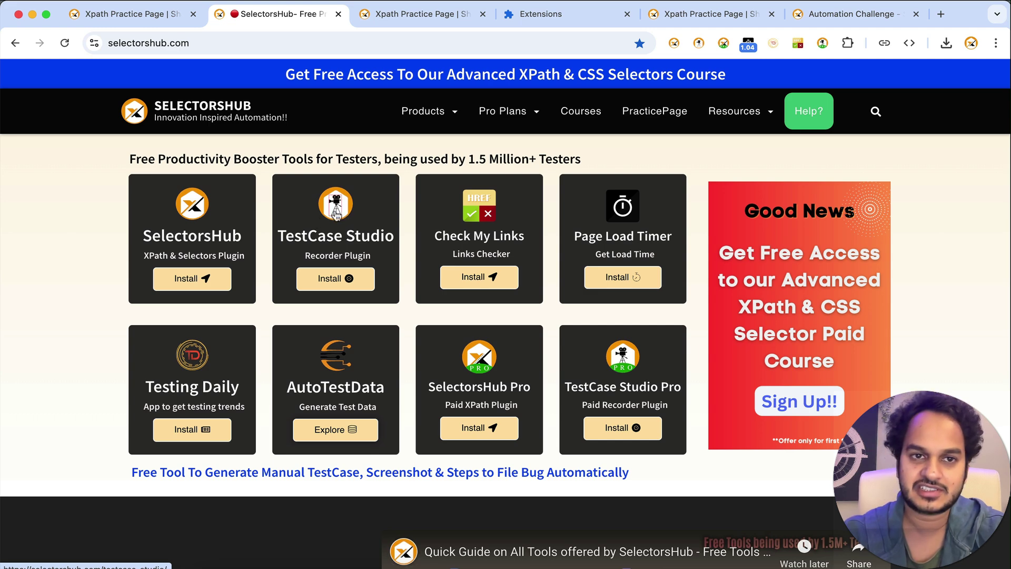
{"action": "left_click", "coordinate": [336, 211]}
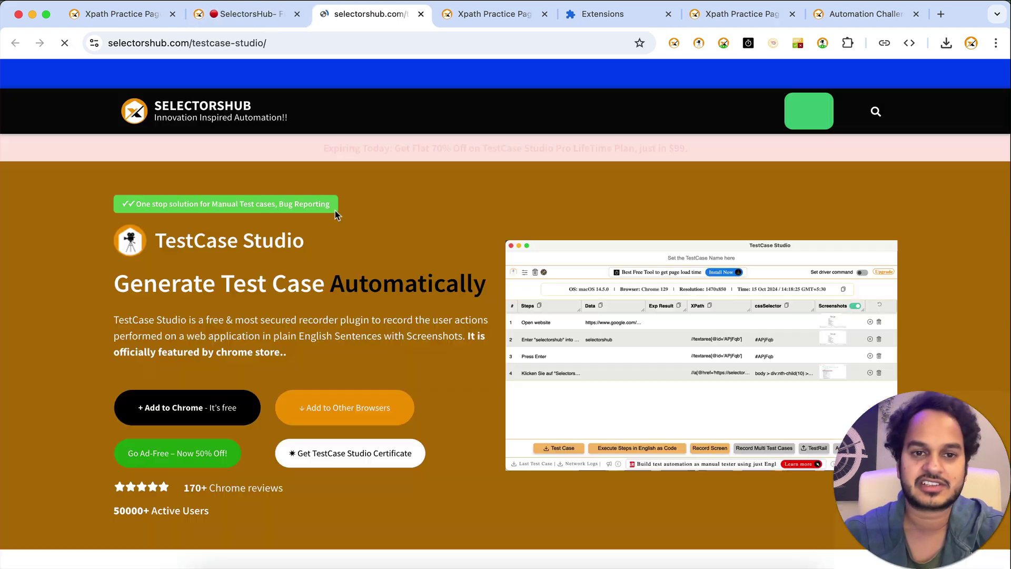
{"action": "left_click", "coordinate": [227, 412]}
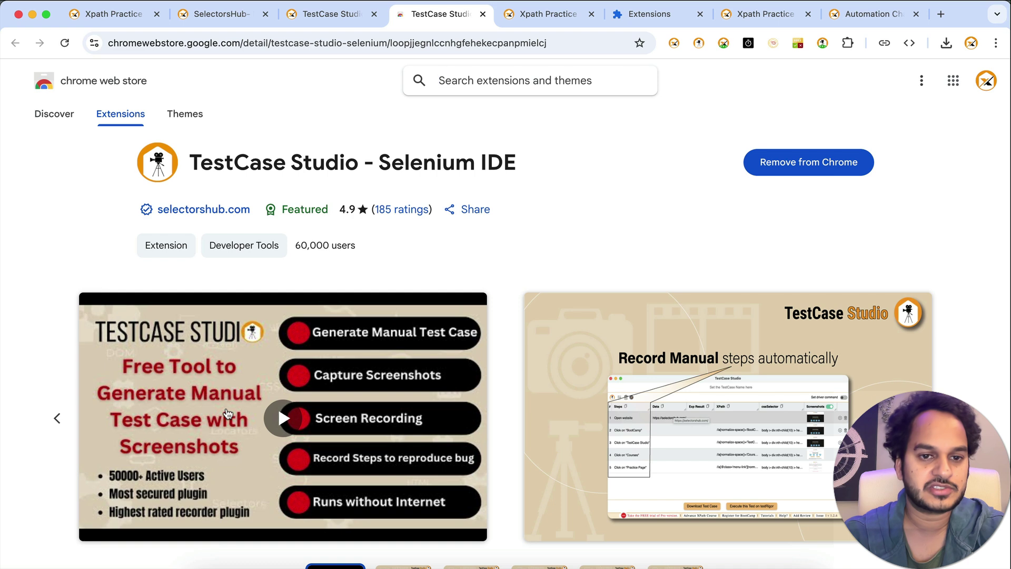
Highlight the user count on TestCase Studio's Chrome Web Store listing and return to the SelectorsHub home page.
{"action": "left_click_drag", "start_coordinate": [291, 247], "coordinate": [357, 251]}
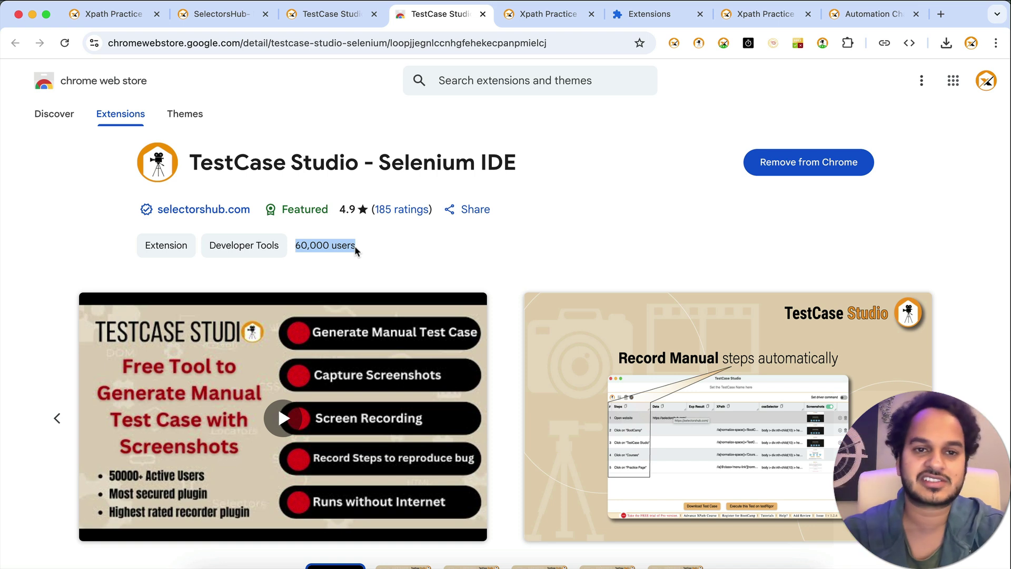
{"action": "left_click", "coordinate": [238, 21]}
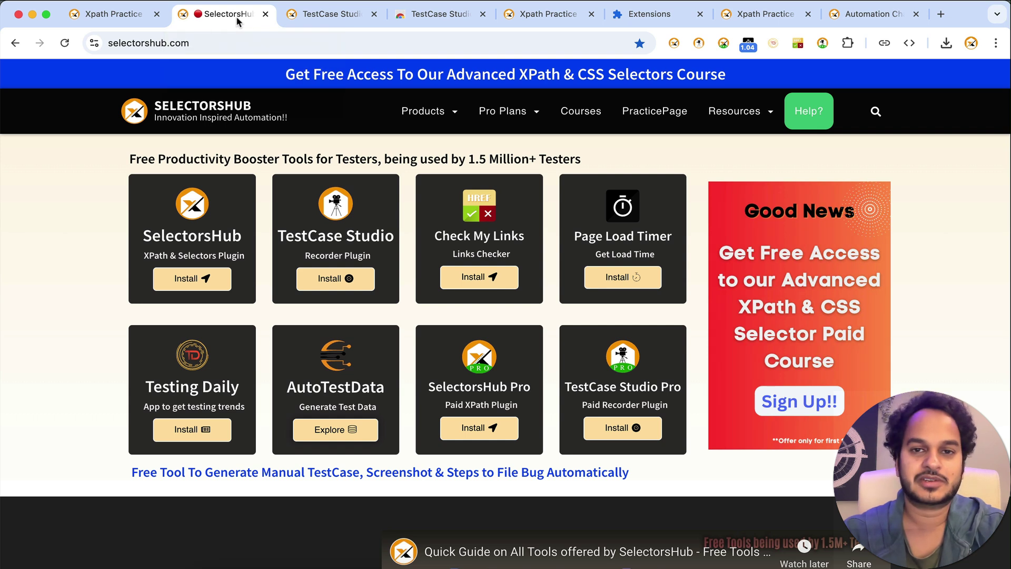